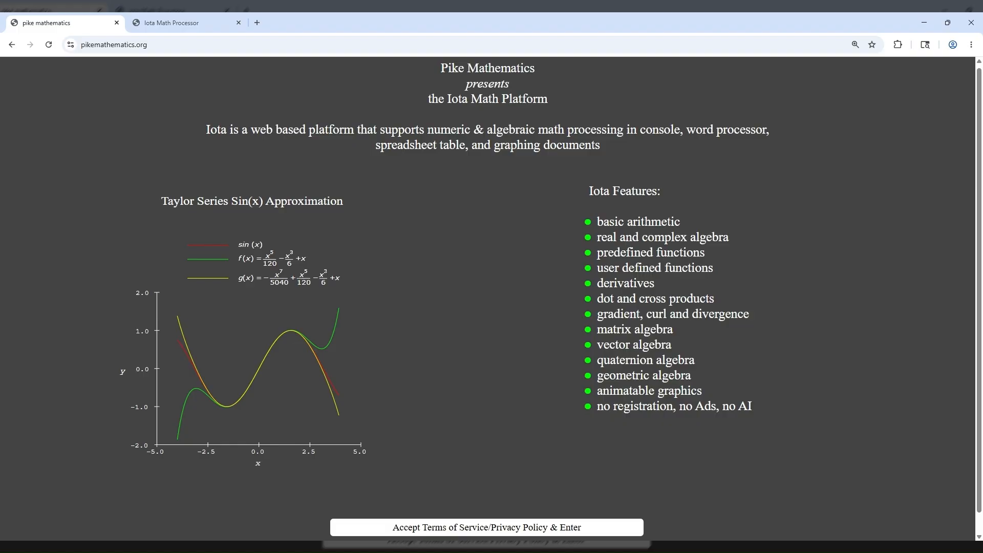
Step: Accept the Terms of Service and Privacy Policy, enter the Iota Math Platform, and dismiss the welcome message
scroll(730, 464, down, 1)
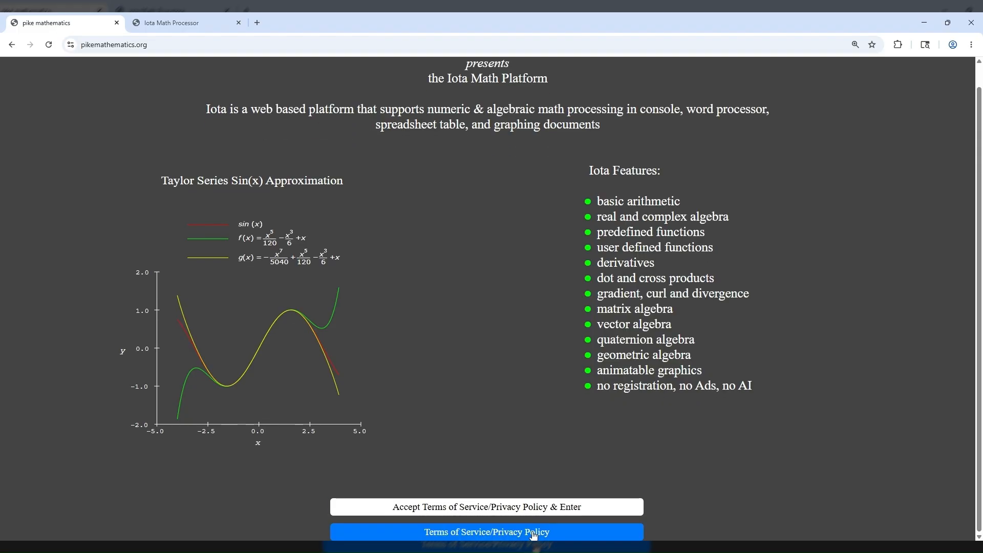
click(507, 509)
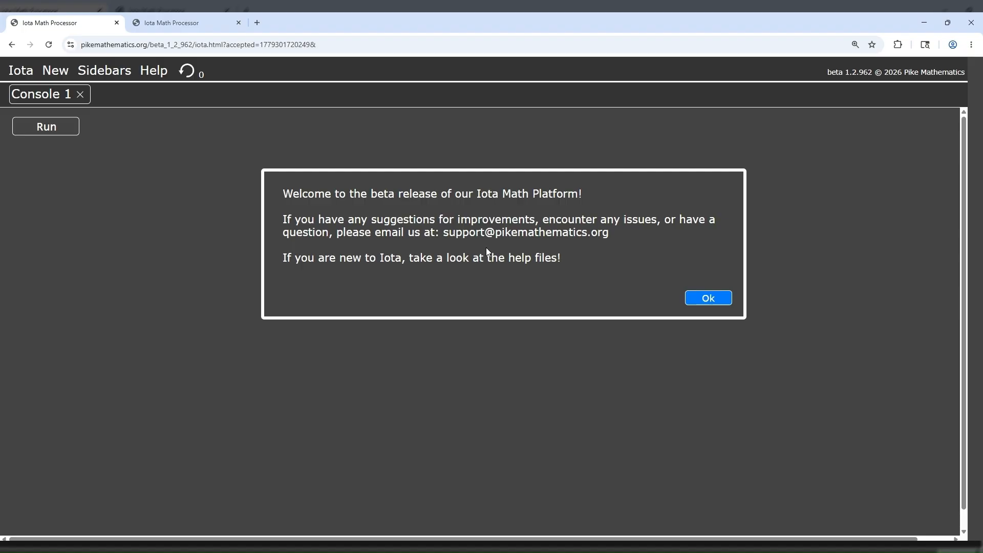
click(702, 298)
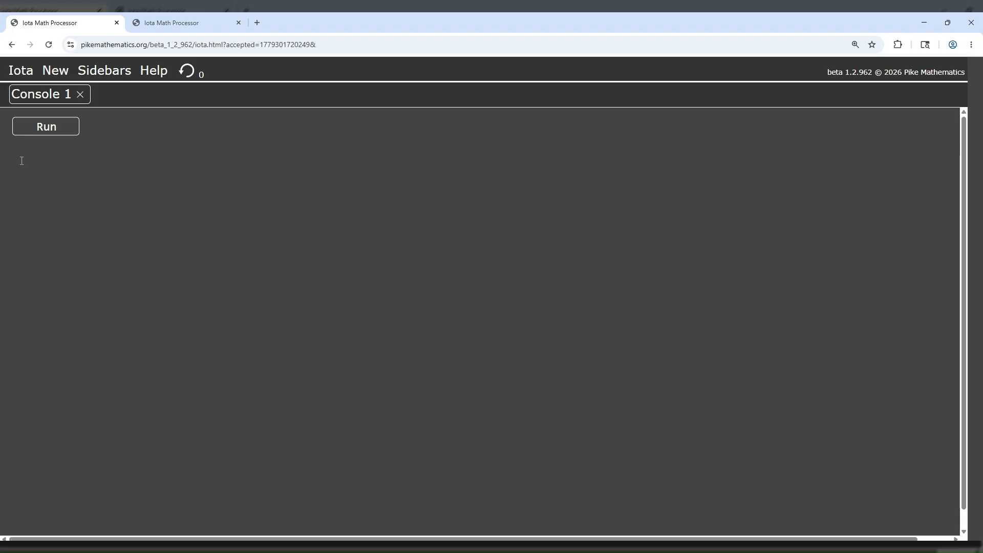
Step: Enter the expression 5^2 in the console and evaluate it
text(5^)
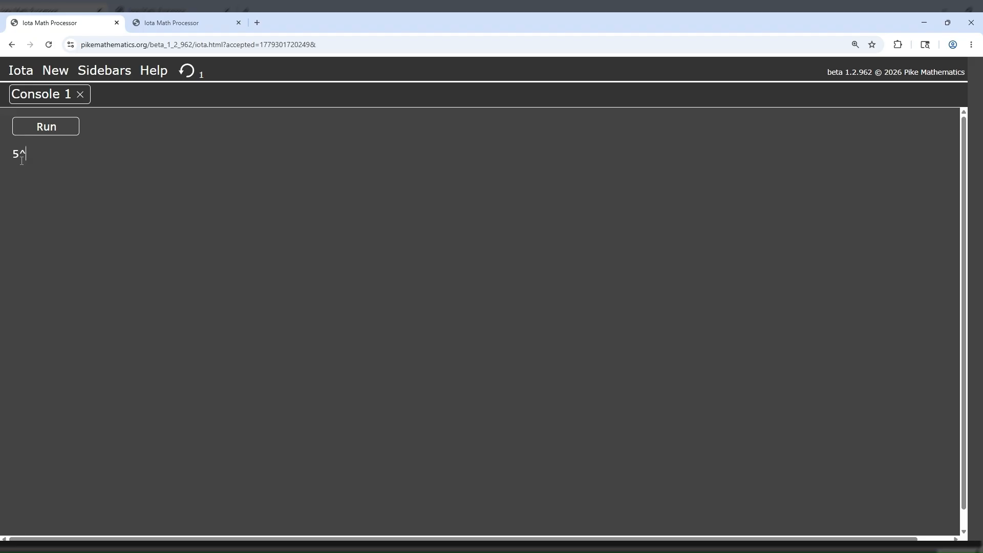
text(2)
click(51, 129)
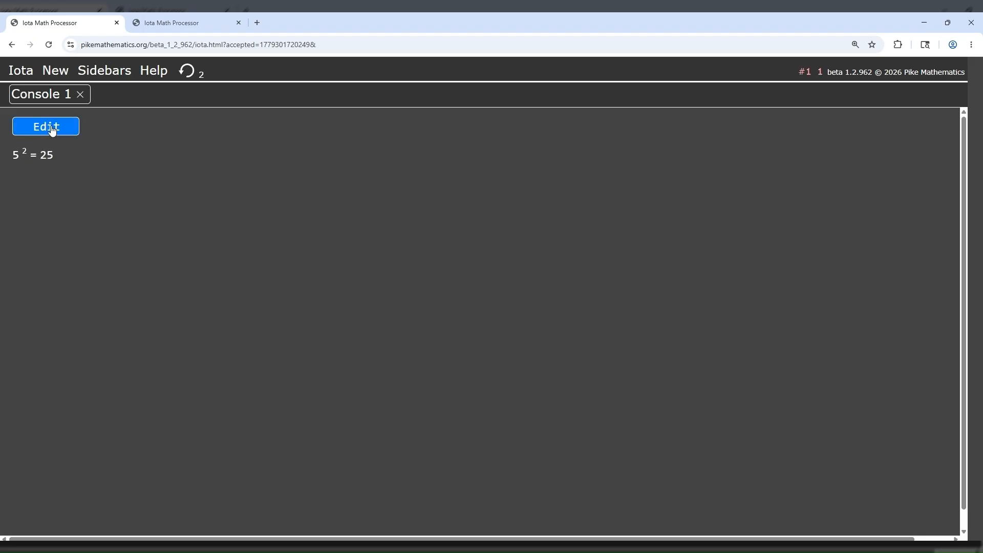
Step: Add the function definition f(x)=x^2 and the line f(5) below the existing expression, and evaluate the console
click(51, 129)
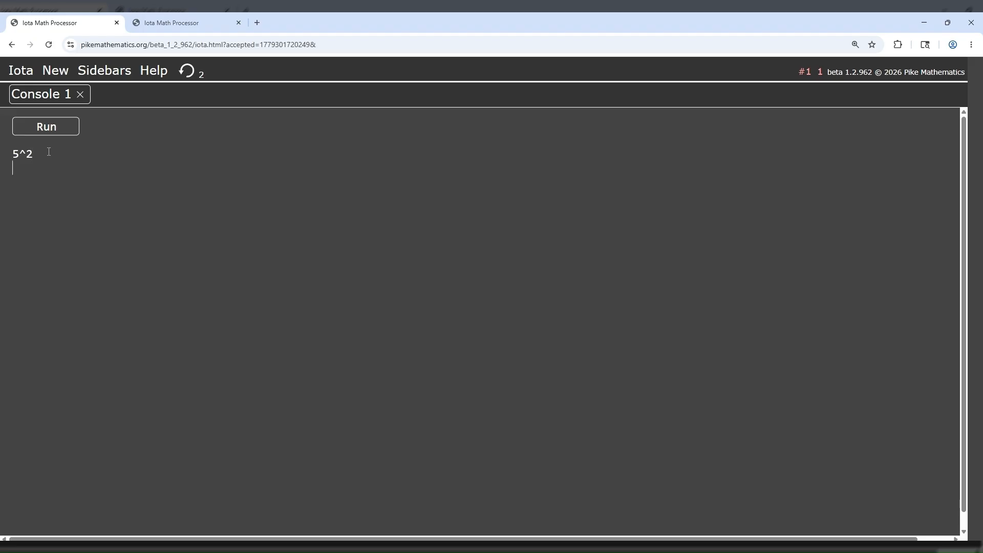
text(f(x)=x^2)
key(Return)
text(f(5))
click(46, 128)
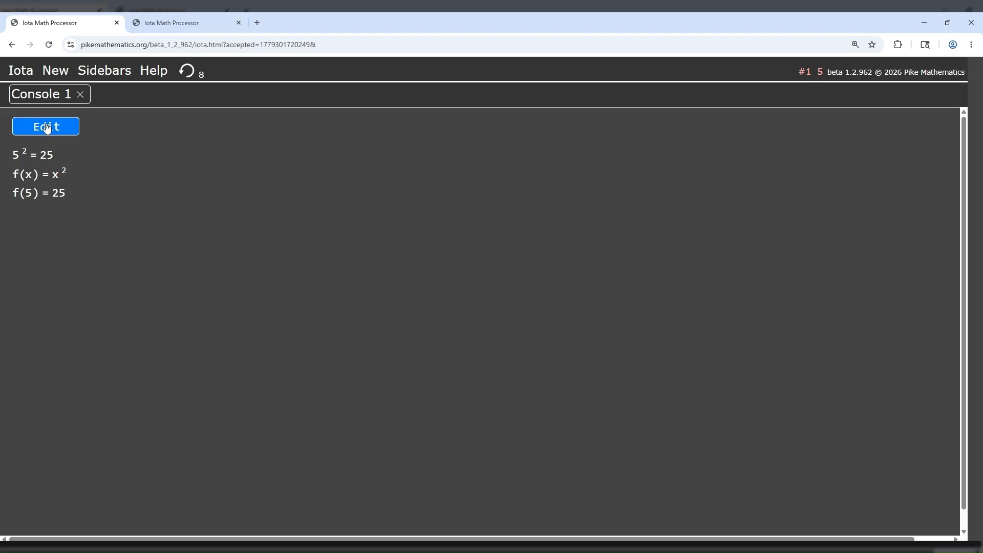
Step: Add the derivative of f(x) with respect to x on a new console line and evaluate it
click(47, 128)
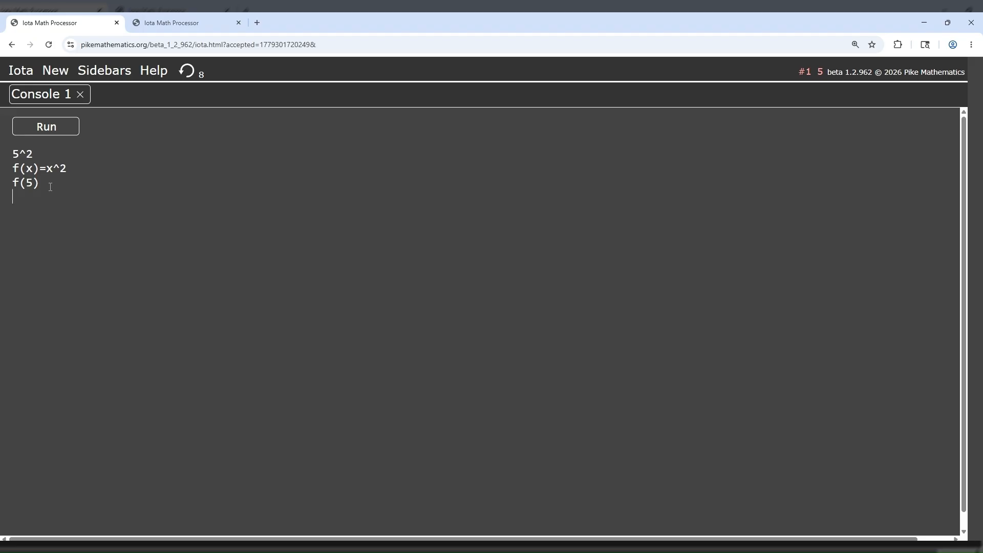
text(\d)
text(_x)
text(()
text(f)
text((x)))
click(41, 130)
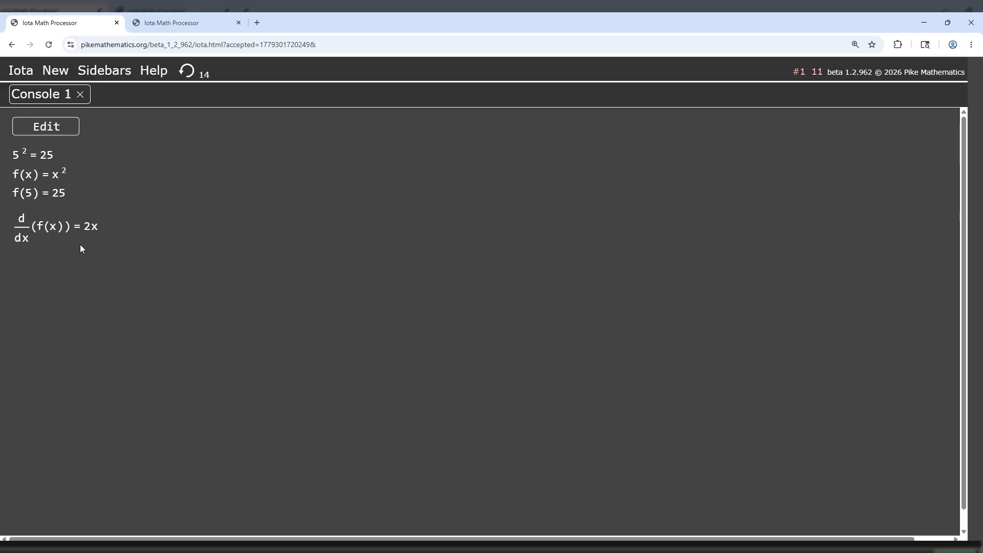
Step: Reopen the console for editing and define the 2×2 matrix M=[[a,b][c,d]] below the derivative line
click(55, 131)
click(82, 198)
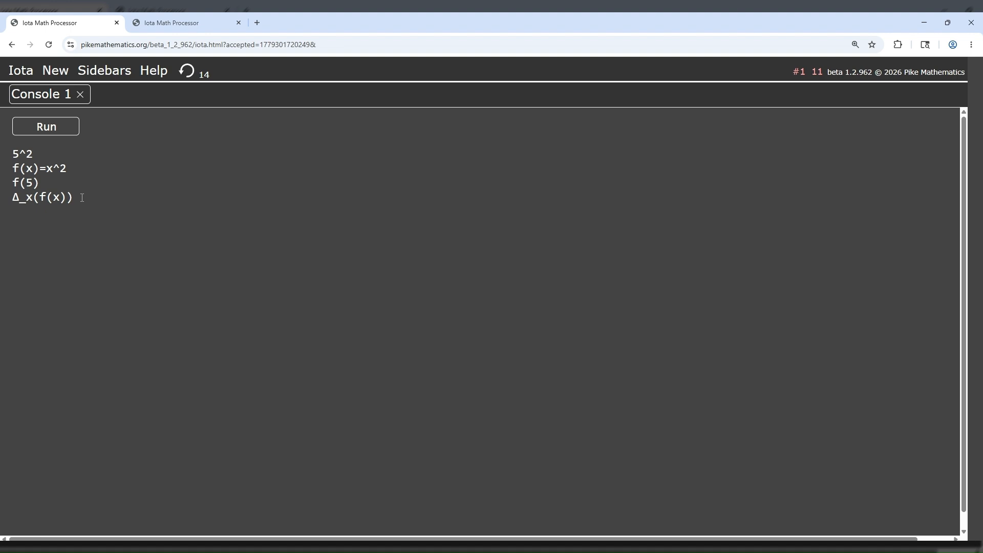
text(M)
text(=)
text([[)
text(a)
text(,b)
text(][)
text(c,d])
text(])
Step: Add the matrix inverse M^-1 below the definition of M and evaluate the console
text(M)
text(^)
text(-1)
click(47, 127)
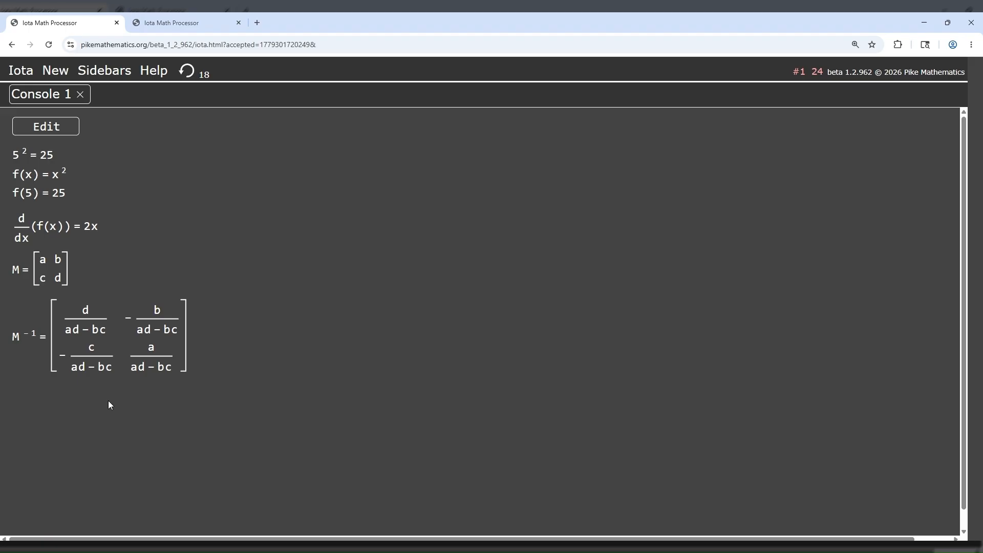
Step: Examine the step-by-step proof of the M^-1 result, and return to the console output
click(106, 332)
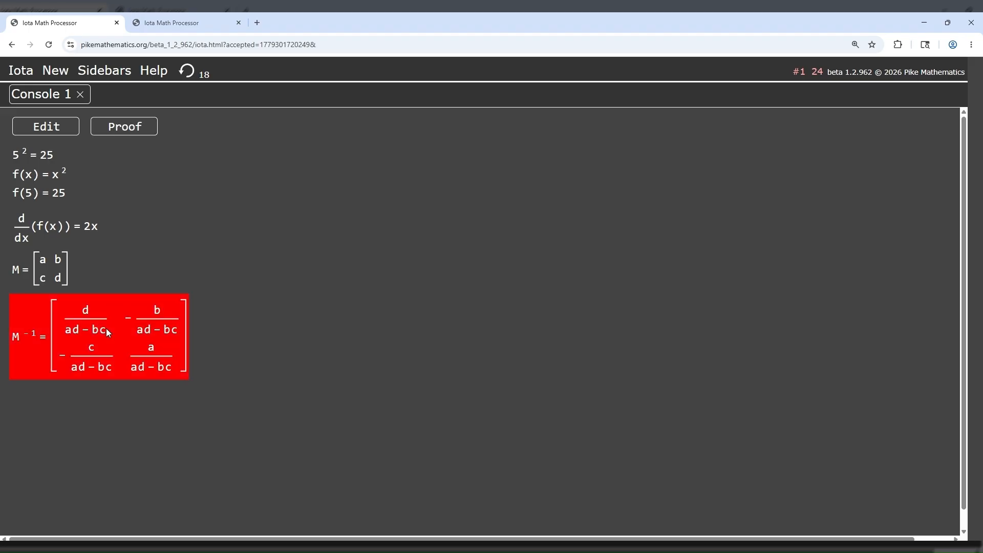
click(117, 128)
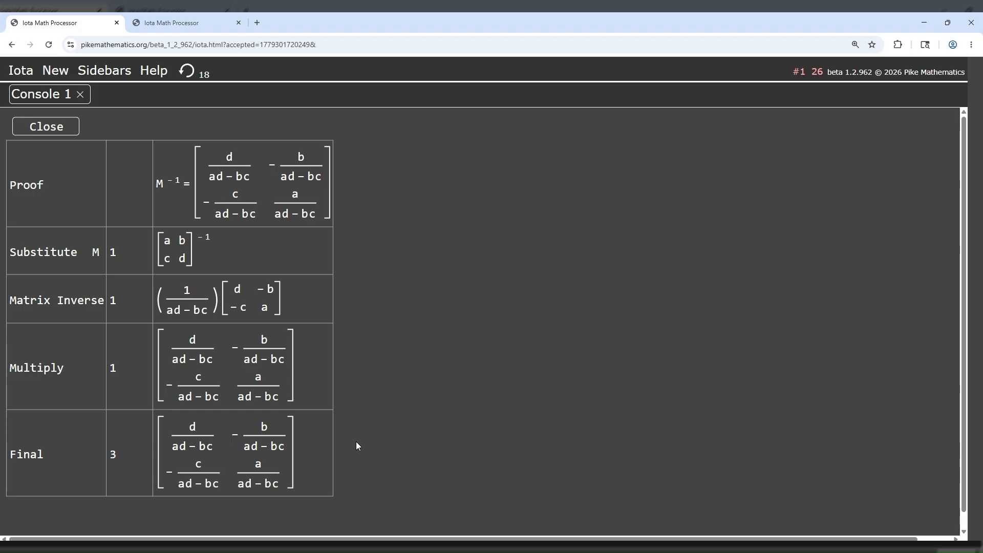
click(70, 128)
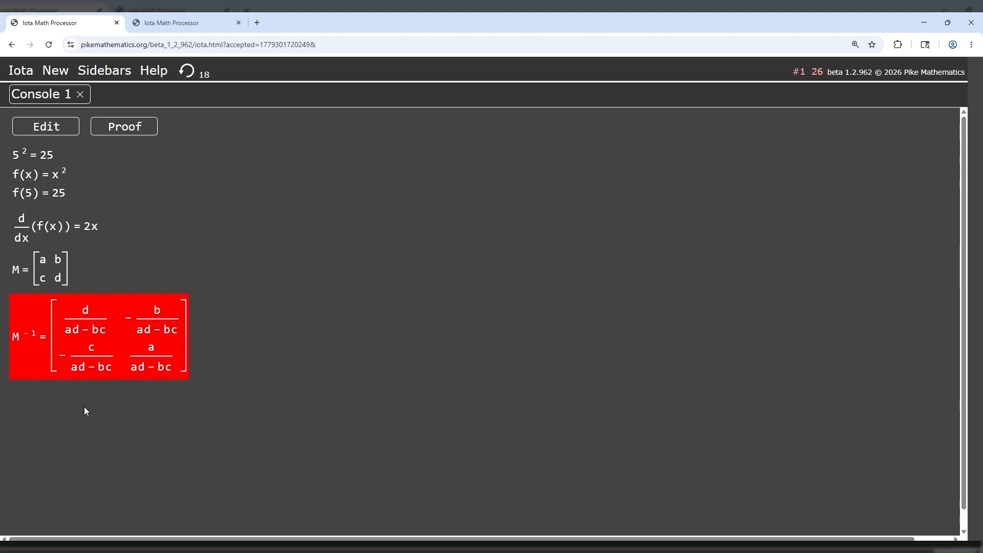
Step: Create a new table document and enter 2, 3 and 5 in cells A1 to A3
click(48, 76)
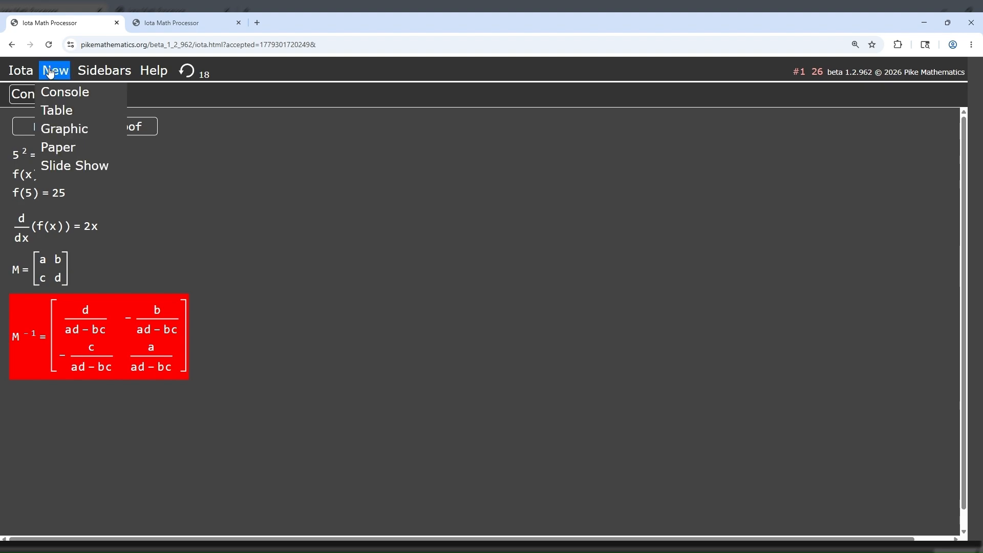
click(56, 111)
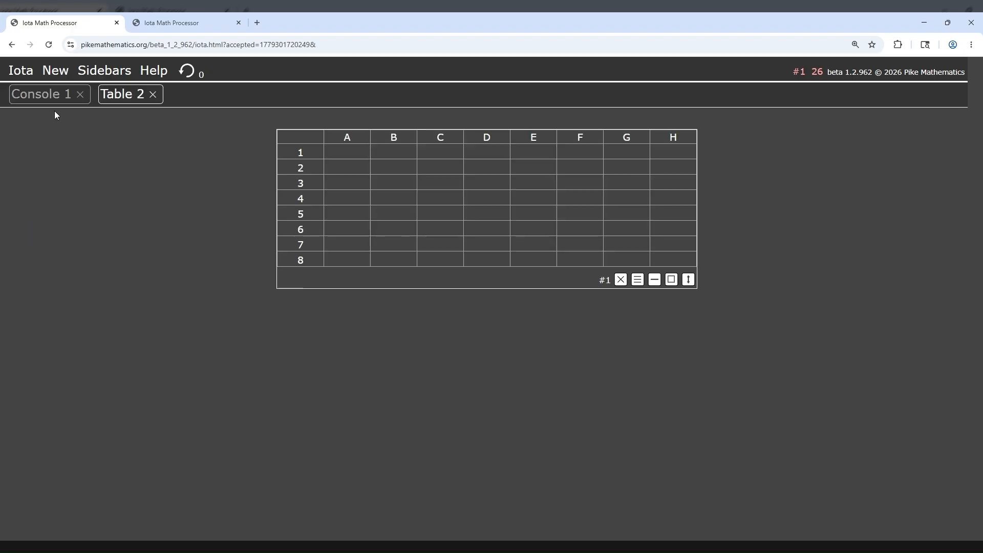
click(345, 153)
text(2)
key(Return)
text(3)
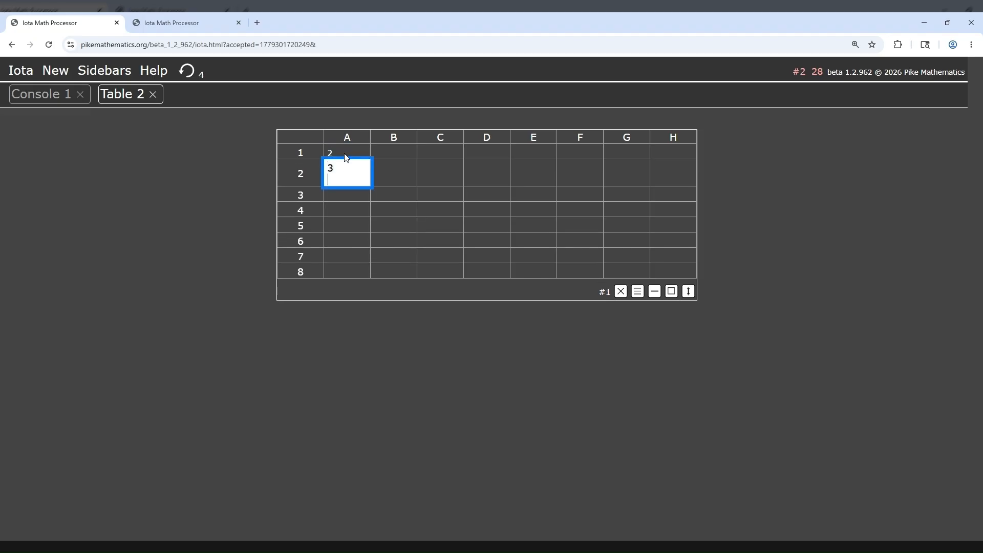
key(Return)
text(5)
key(Return)
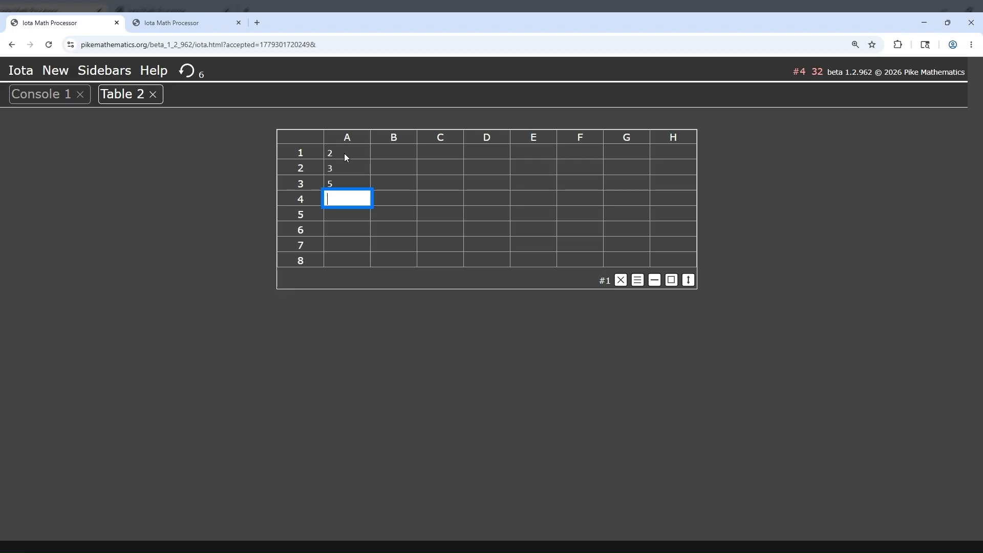
Step: Sum the three values above in cell A4 with the formula =sum(a1:a3)
text(=sum(a1:)
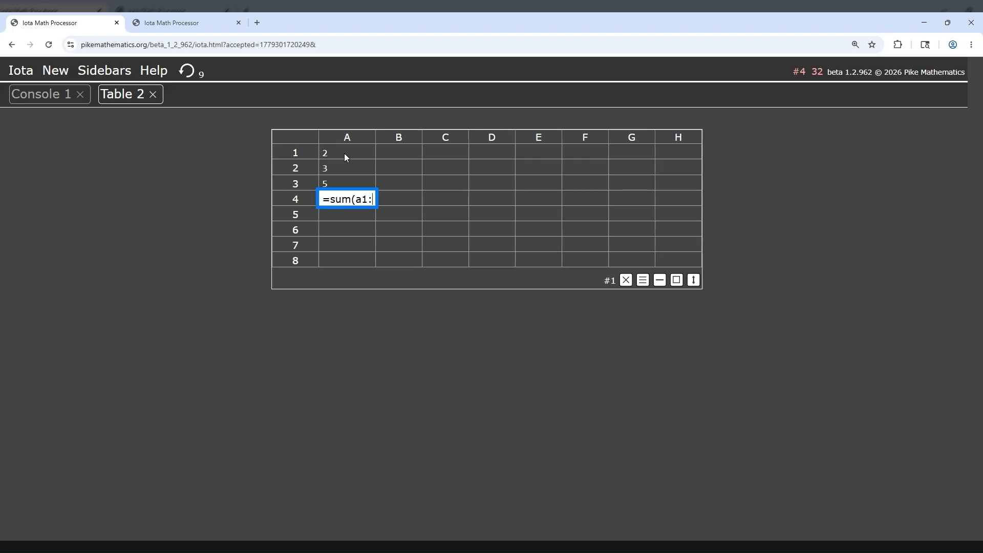
text(a3))
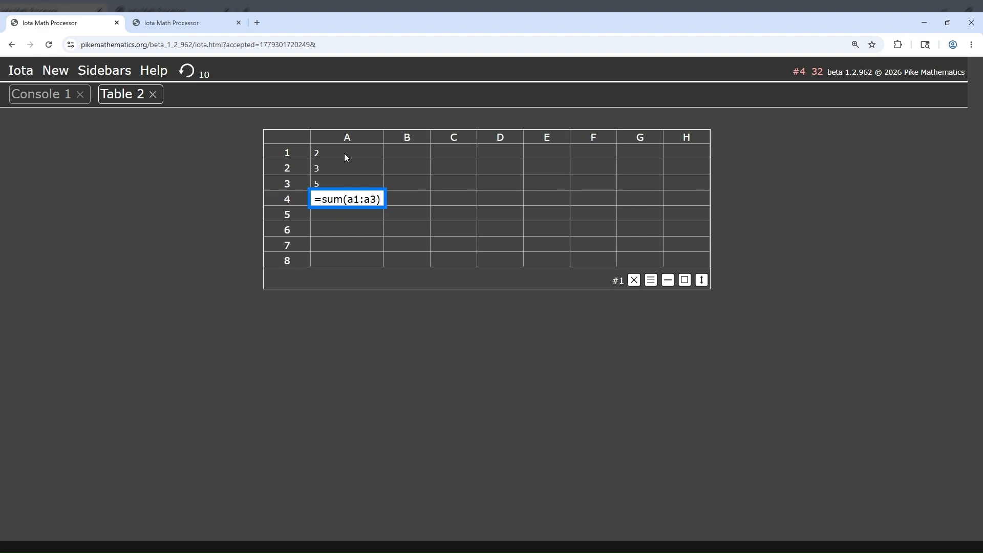
key(Return)
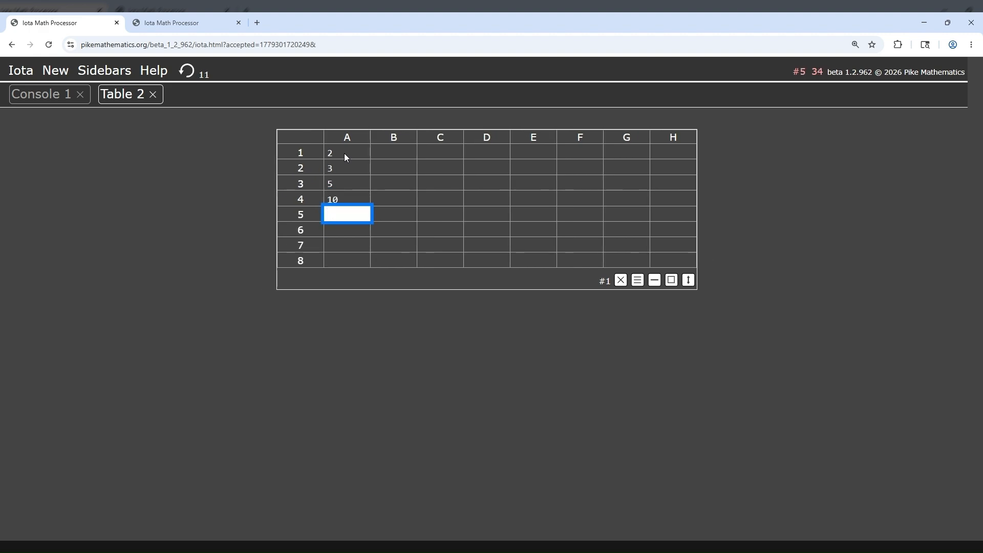
Step: Fill cells B1 to B3 with the algebraic entries =a, =b and =c
click(388, 152)
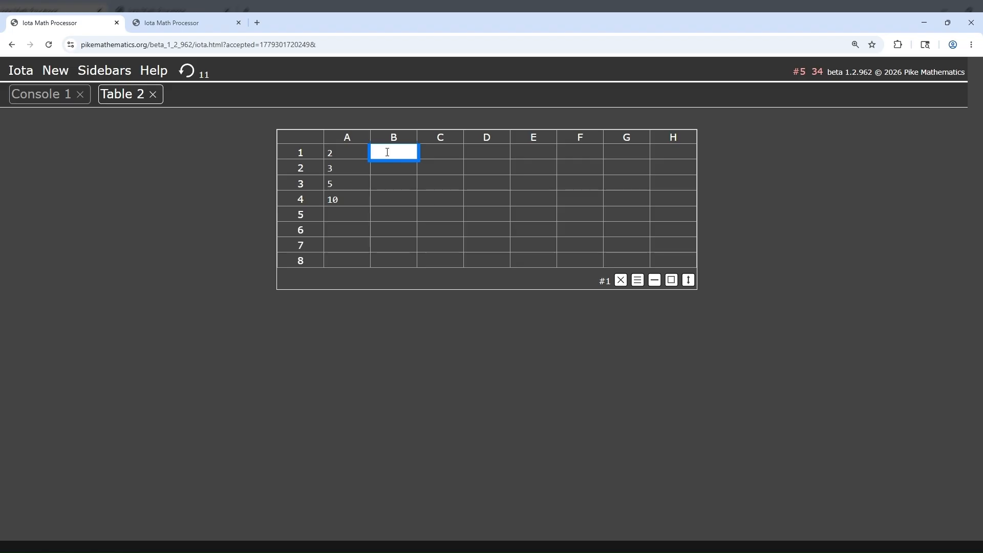
text(=a)
key(Return)
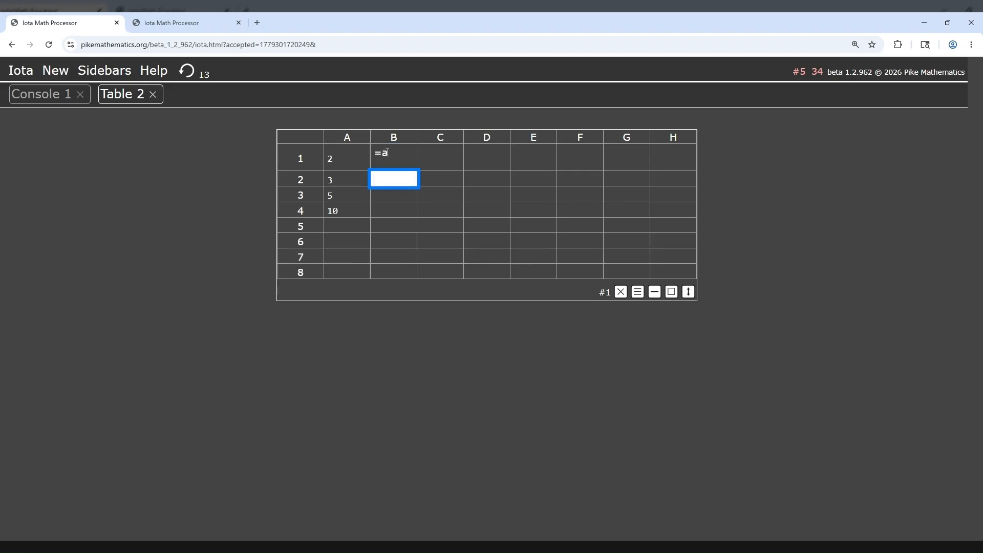
text(=)
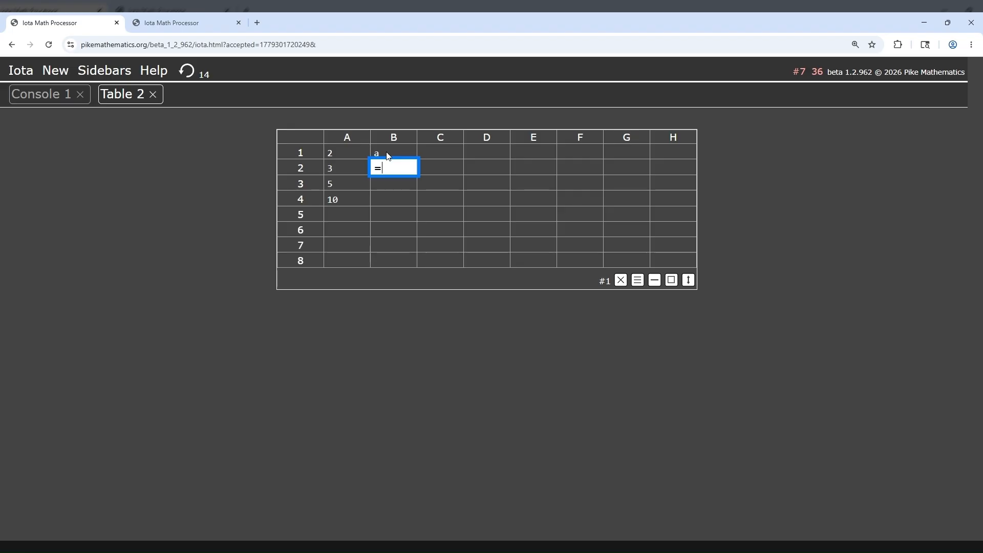
text(b)
key(shift+Return)
text(=c)
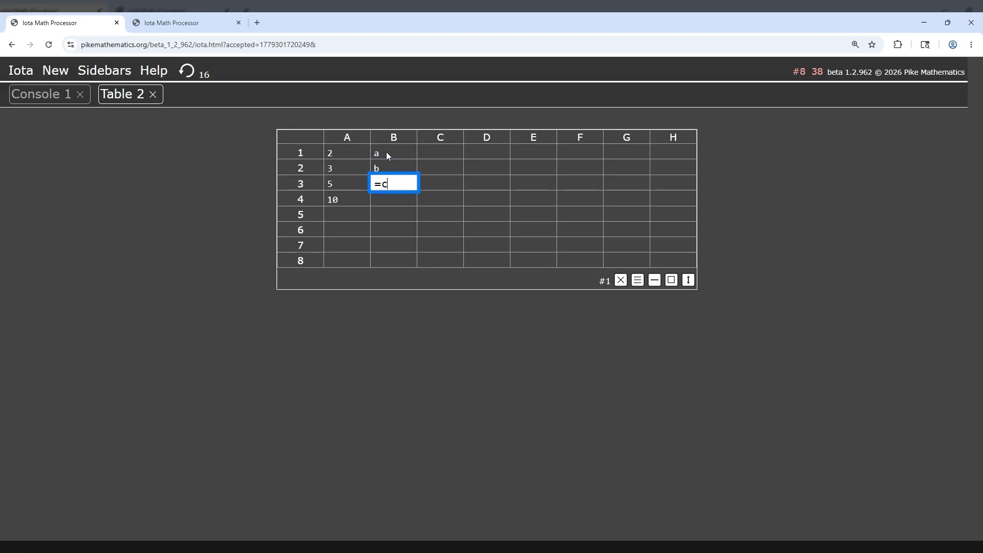
key(Return)
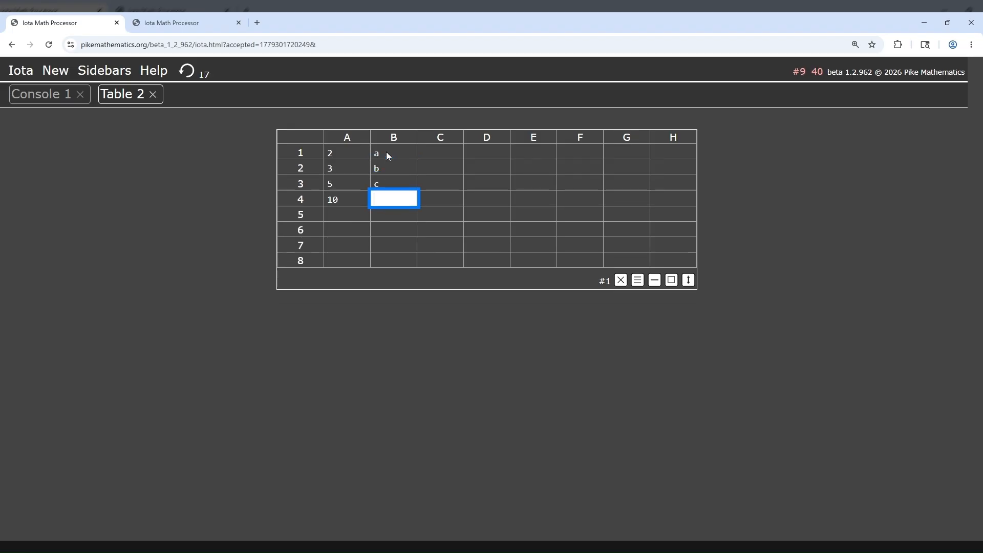
Step: Enter the formula =b1-a1 in cell C1 to subtract column A from column B
click(445, 151)
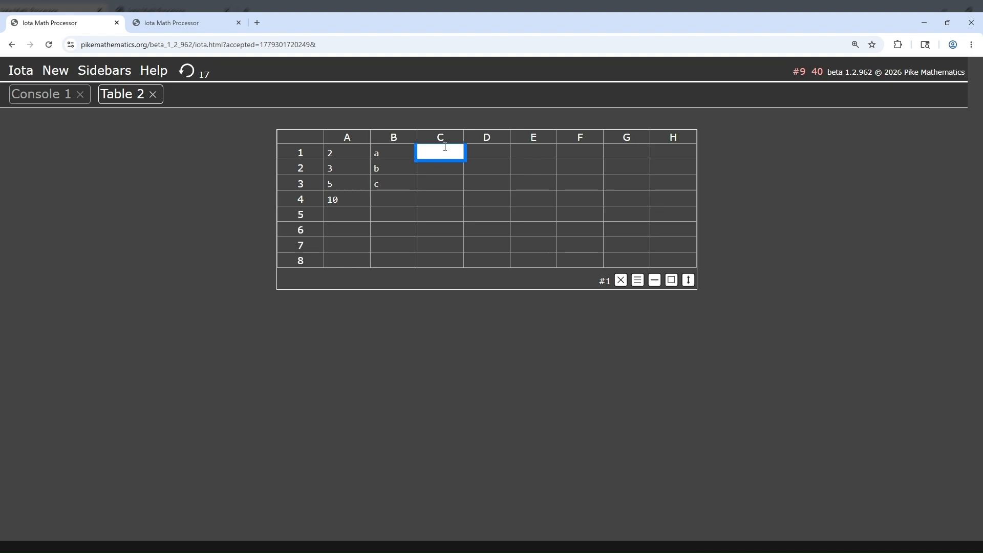
text(=b1=a1)
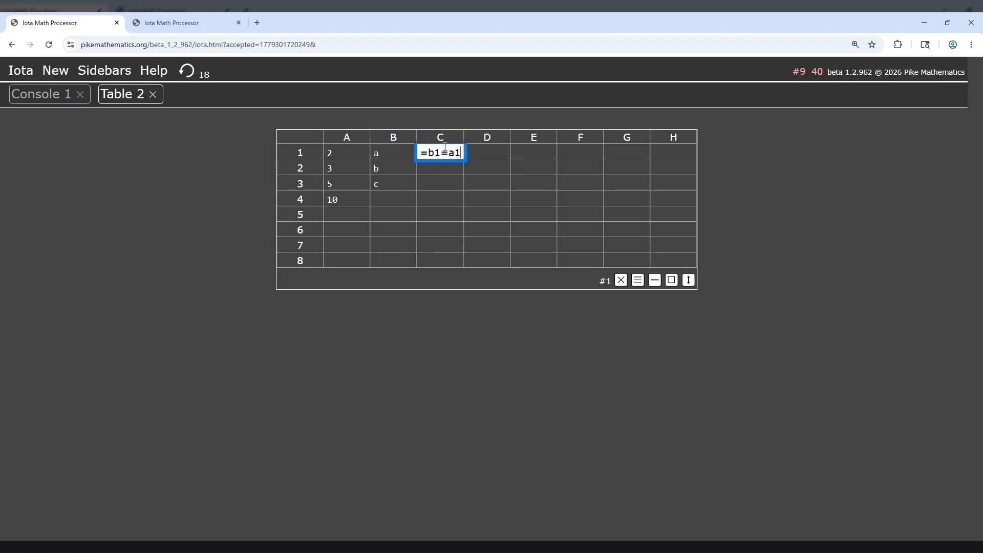
click(446, 153)
key(BackSpace)
text(-)
click(460, 153)
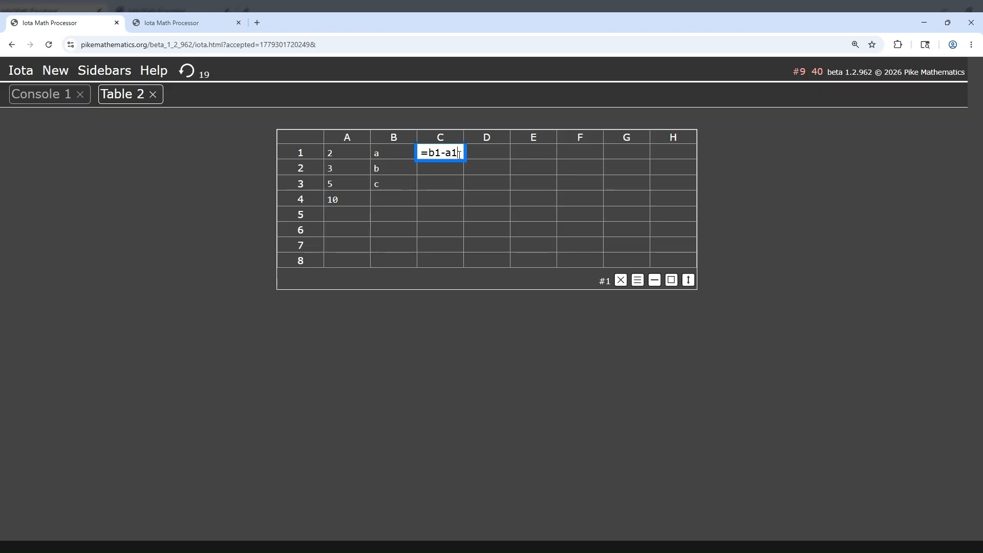
key(Return)
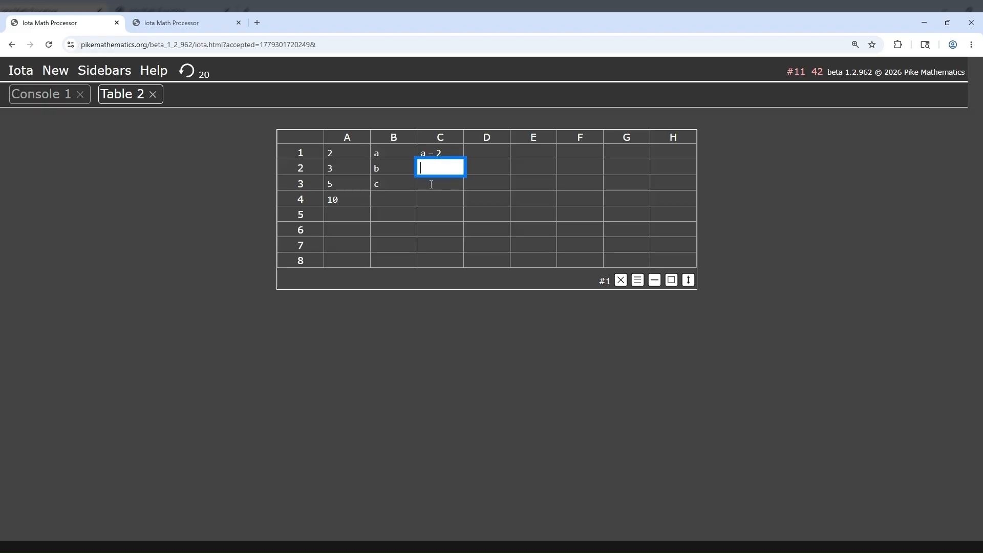
Step: Copy the subtraction formula from C1 into cells C2 and C3
click(423, 154)
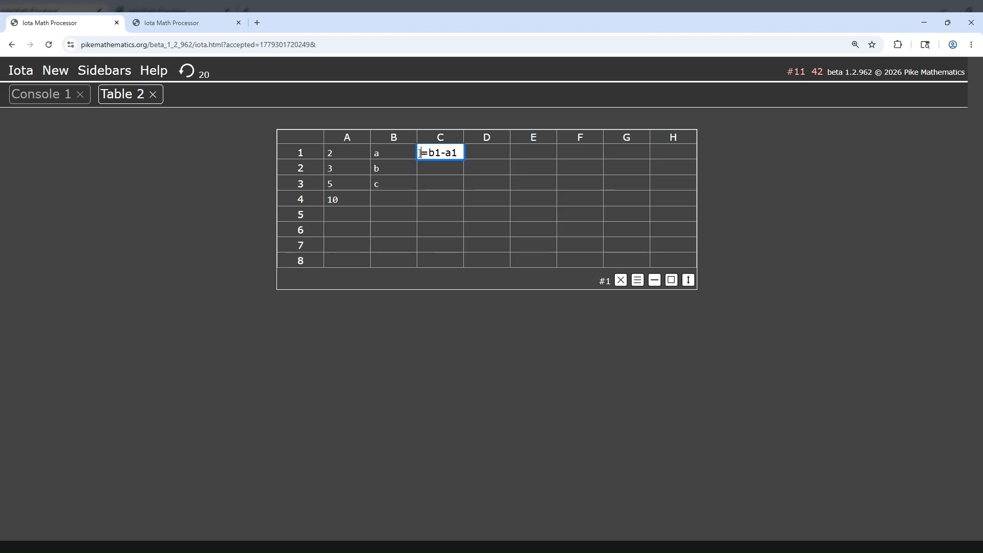
drag(421, 153, 465, 151)
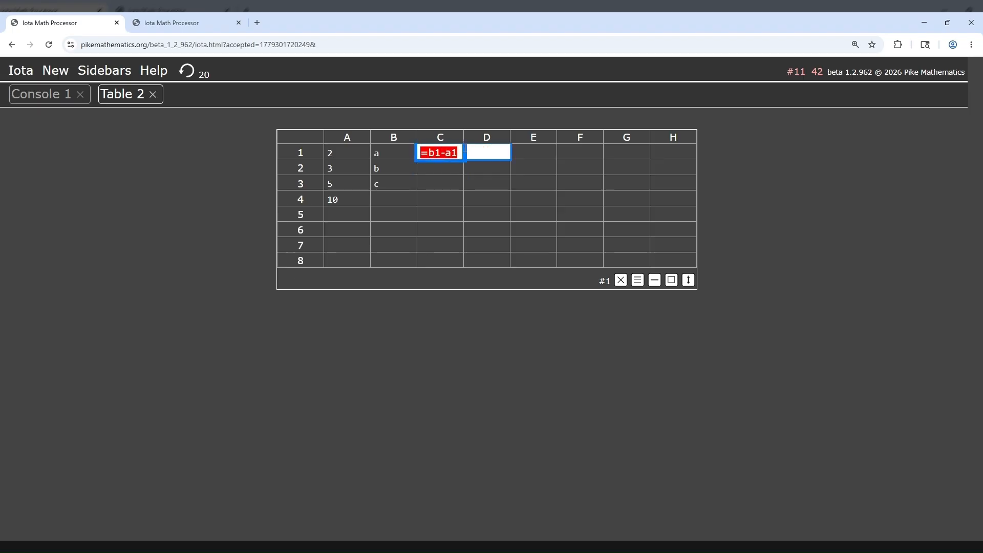
click(448, 167)
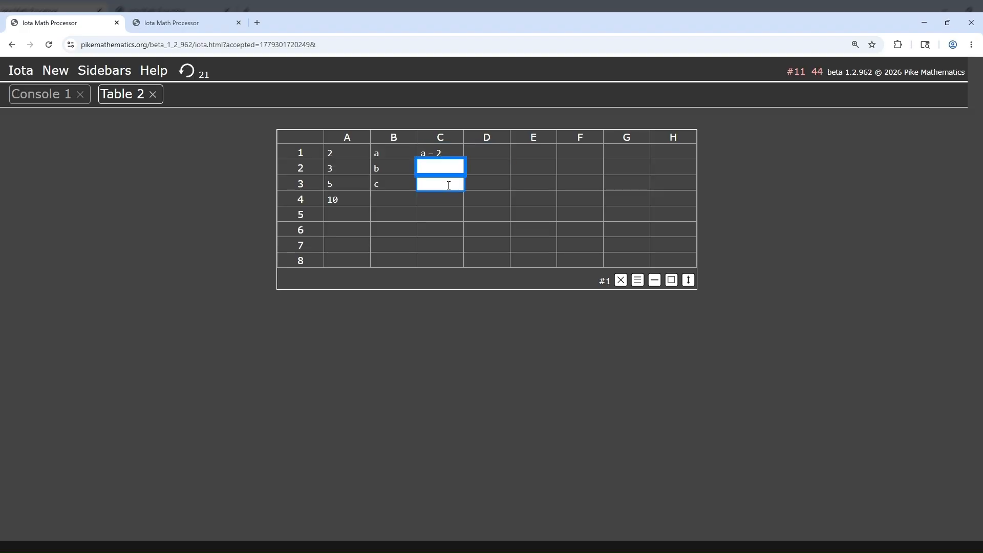
text(b – 3 c – 5)
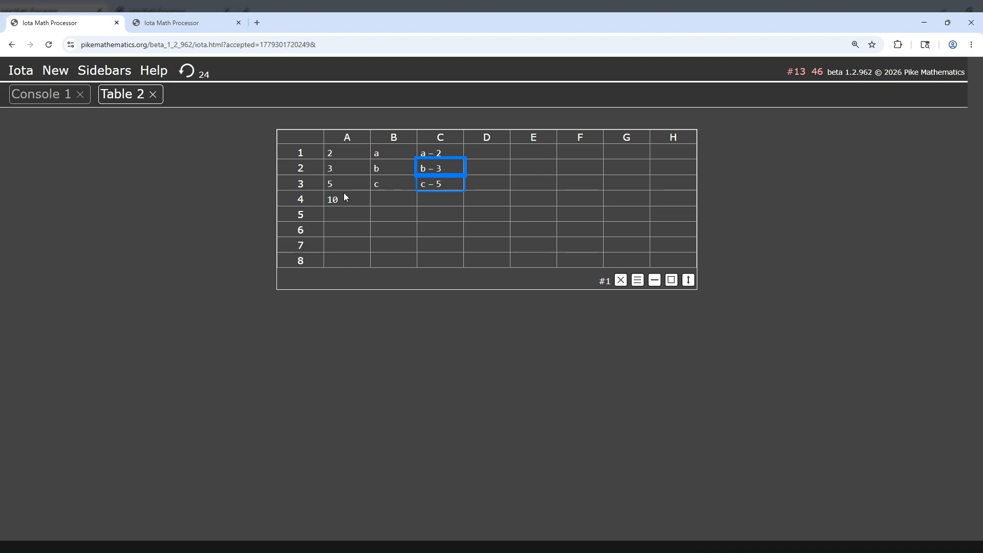
click(409, 236)
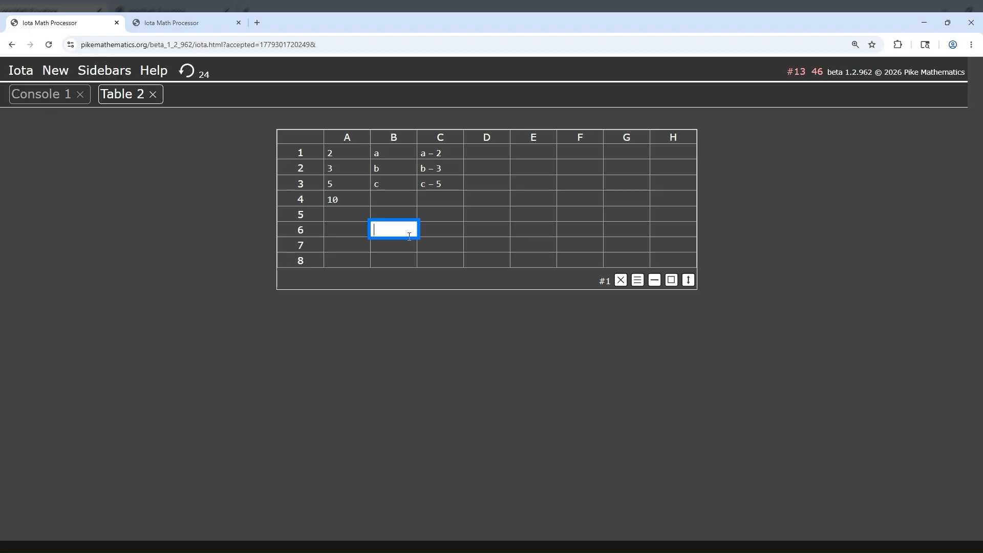
Step: Switch to the other open Iota session and open its table of vector pairs
click(171, 25)
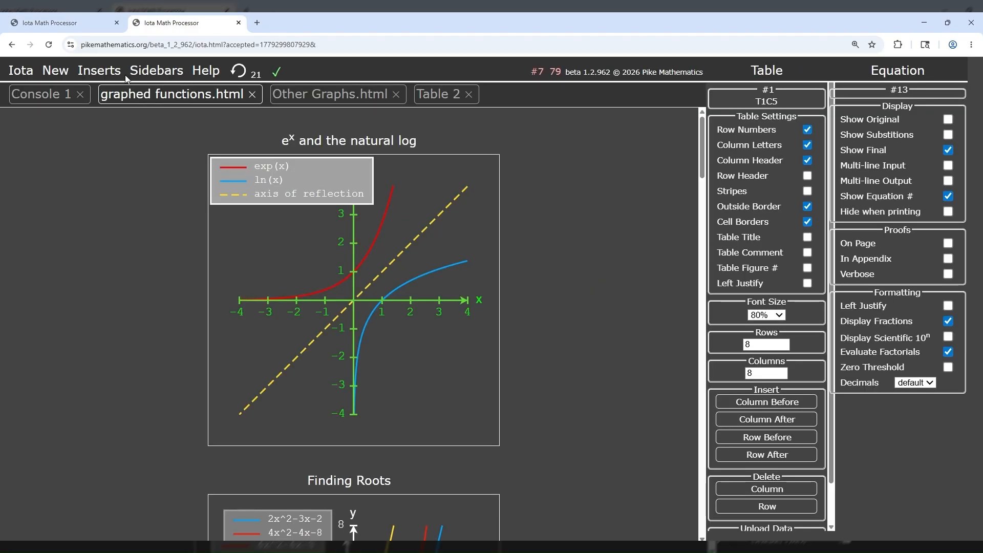
click(447, 98)
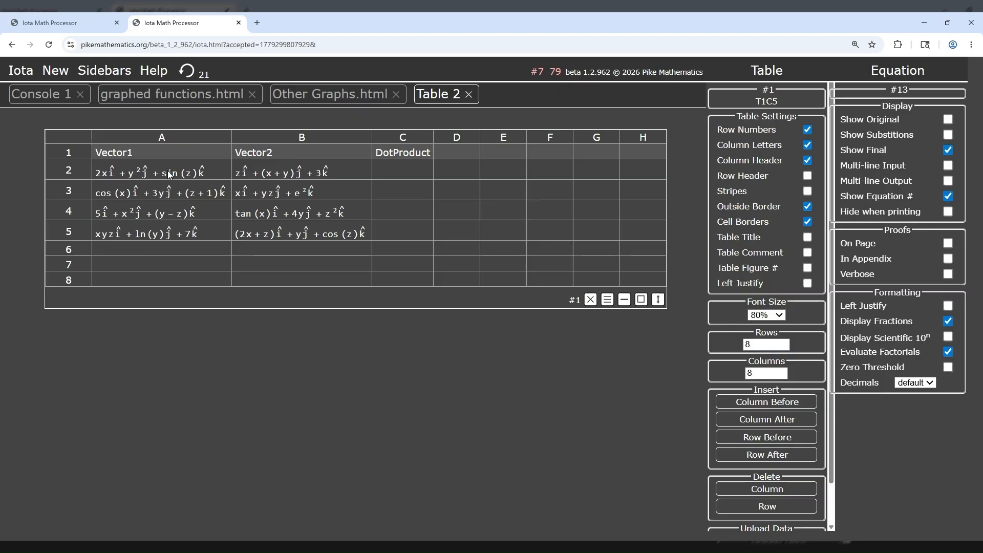
scroll(766, 349, down, 1)
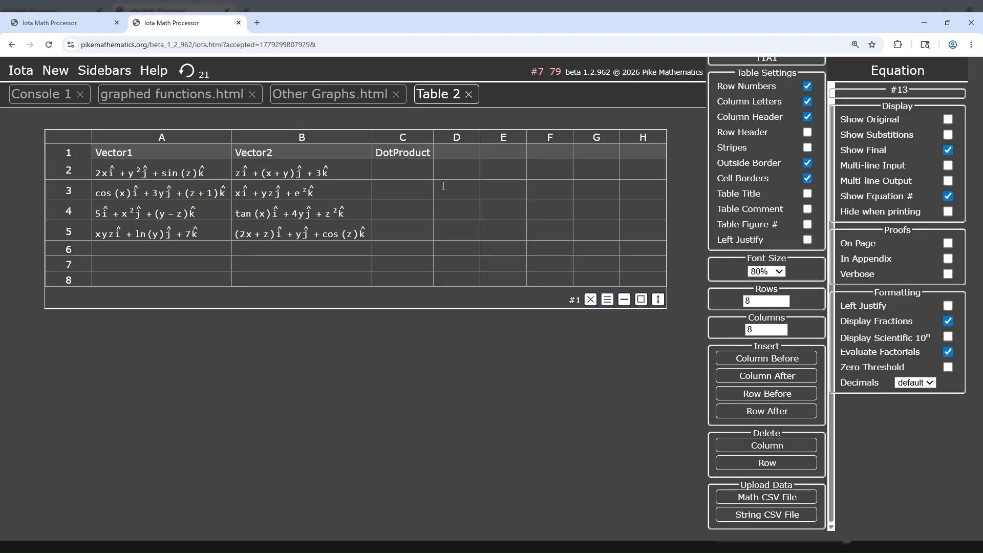
Step: Enter the formula =a2\dot b2 in cell C2 to compute the dot product of the first vector pair
click(391, 173)
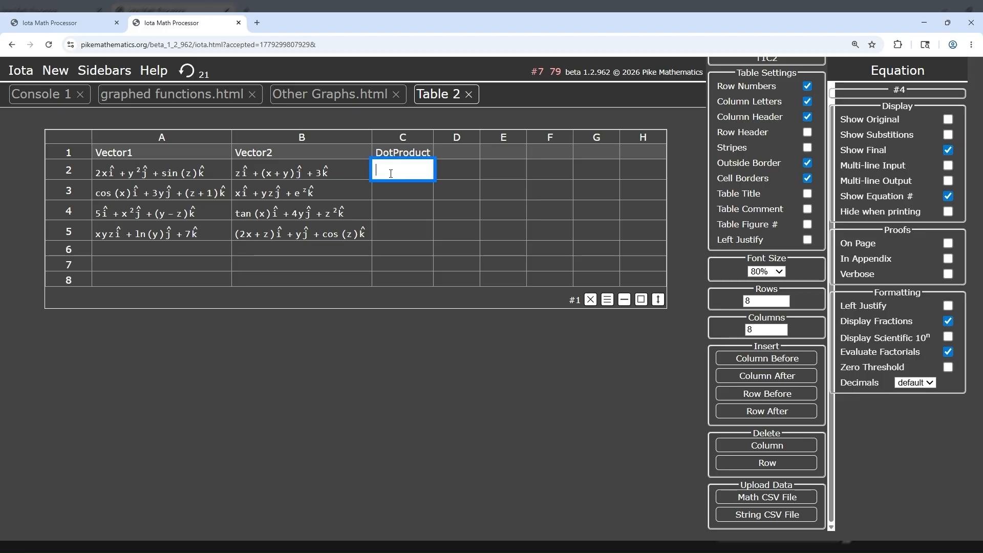
text(=)
text(a2)
text(\)
text(dot )
text(b2)
key(Return)
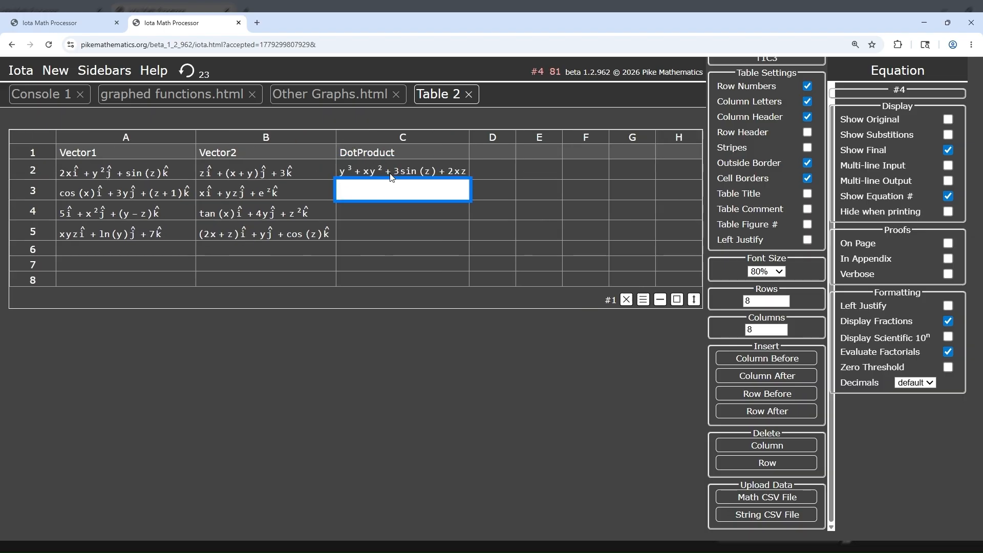
Step: Copy the dot product formula from C2 into cells C3 to C5 for the remaining vector pairs
click(339, 168)
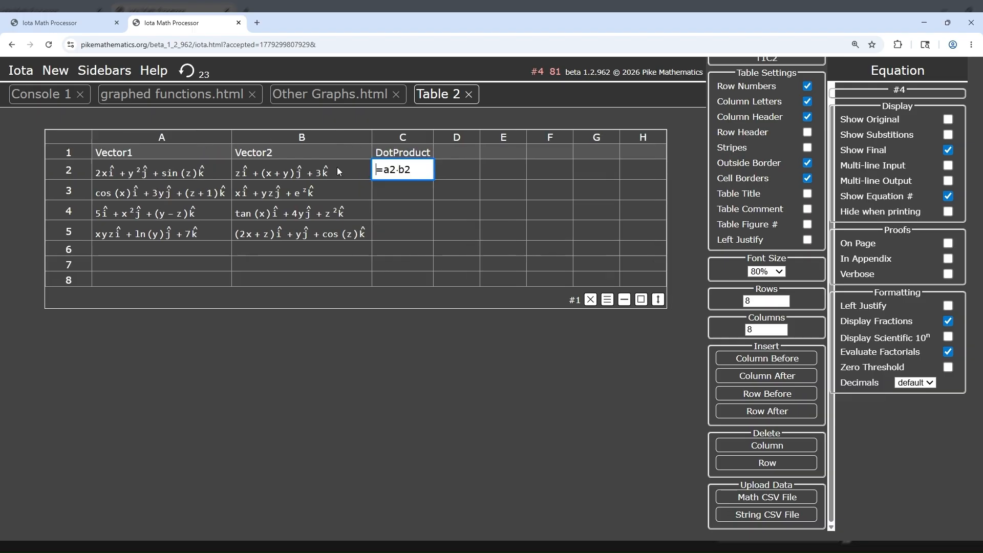
drag(372, 169, 427, 169)
key(ctrl+c)
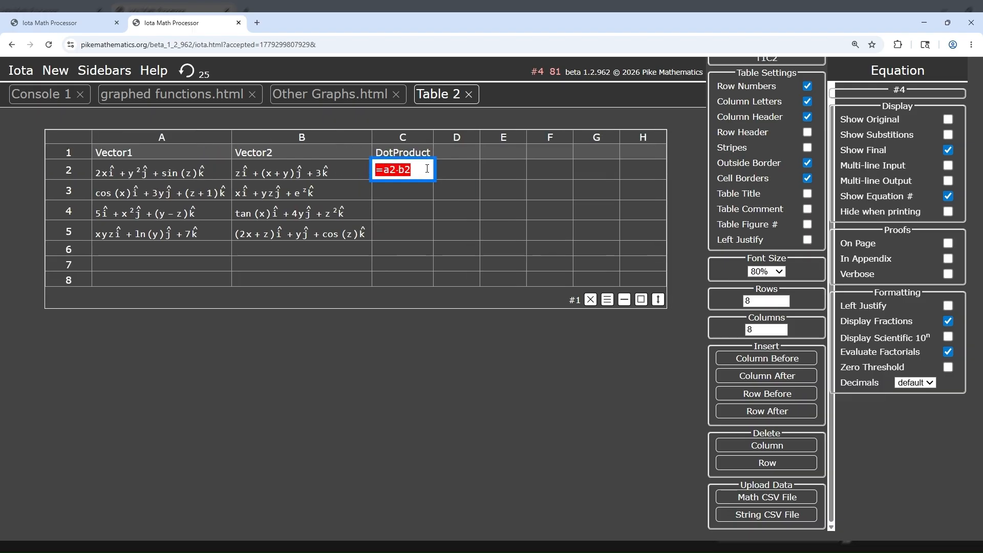
click(407, 191)
drag(412, 219, 413, 224)
key(ctrl+v)
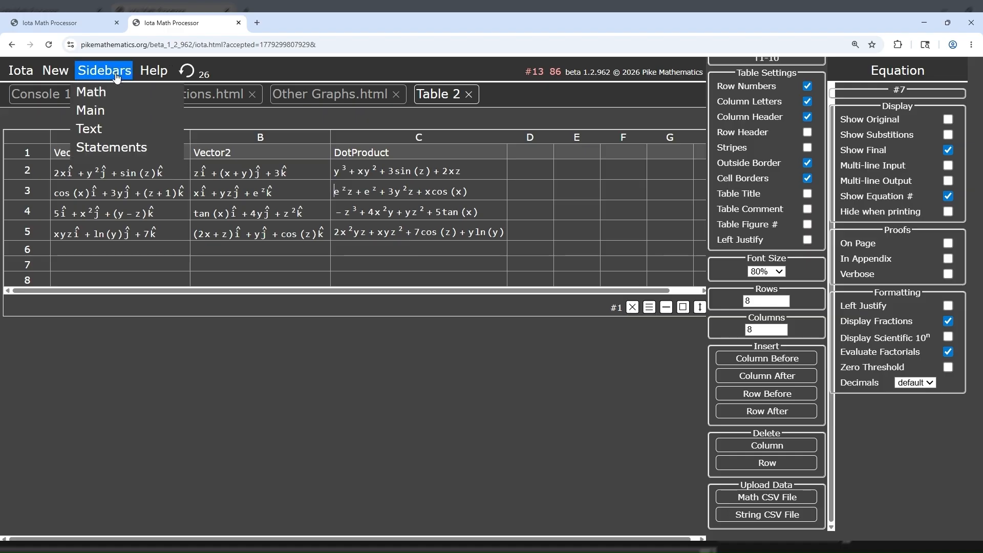
Step: Return to the first Iota session and create a new graphic
click(84, 19)
mouse_move(54, 71)
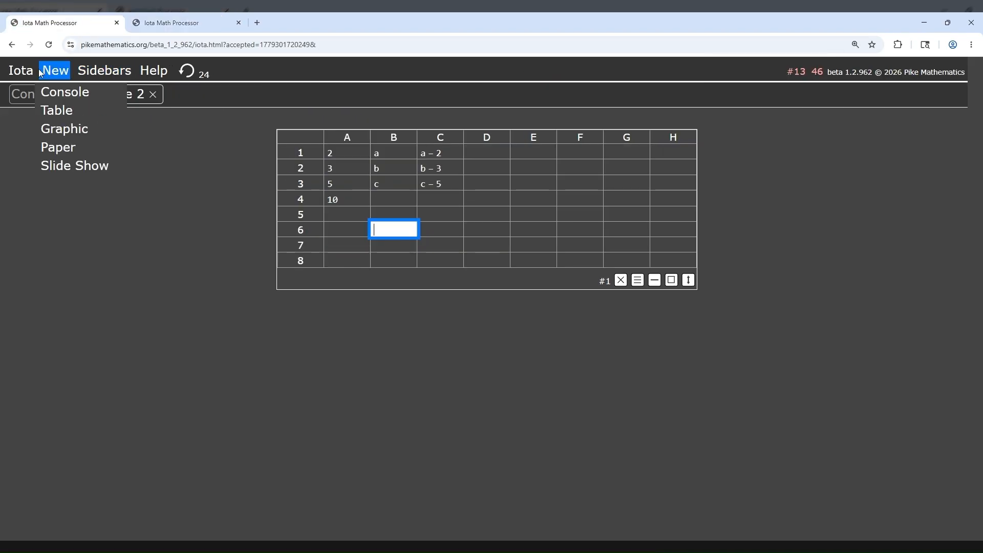
click(59, 135)
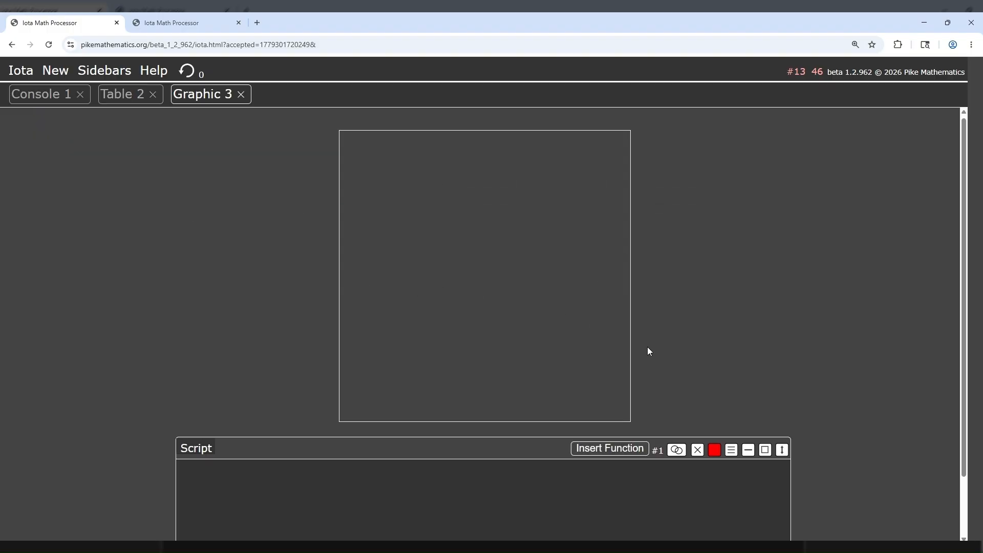
Step: Start inserting a graphing function, choose plotx and test it with the default sin(360x)
click(617, 450)
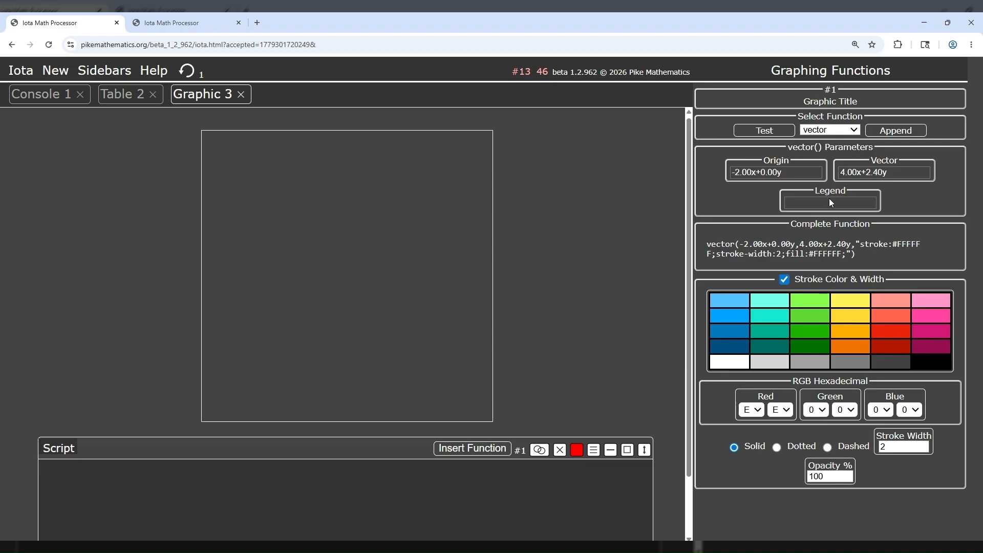
click(814, 255)
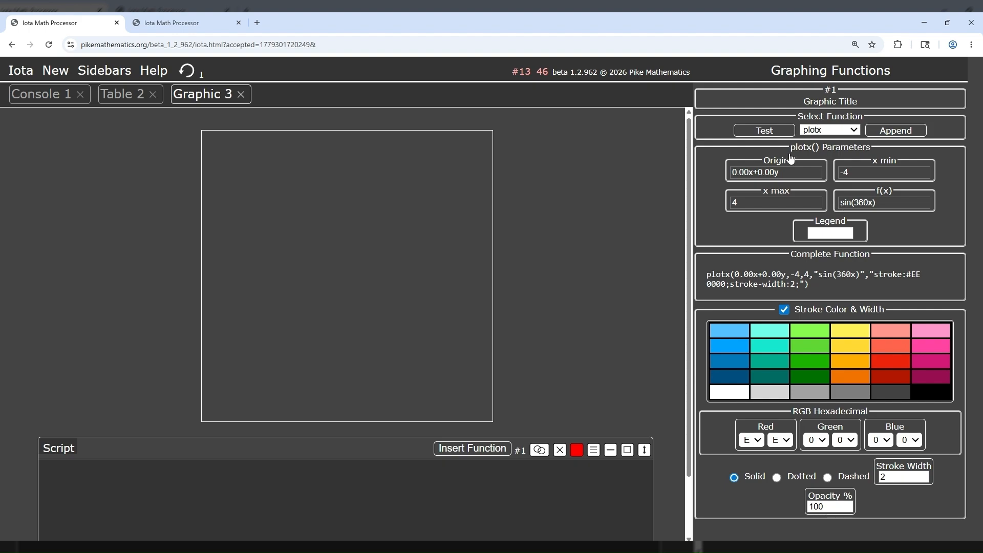
click(767, 135)
Step: Remove the 360 factor from the plotx function, making f(x) sin(x)
click(869, 201)
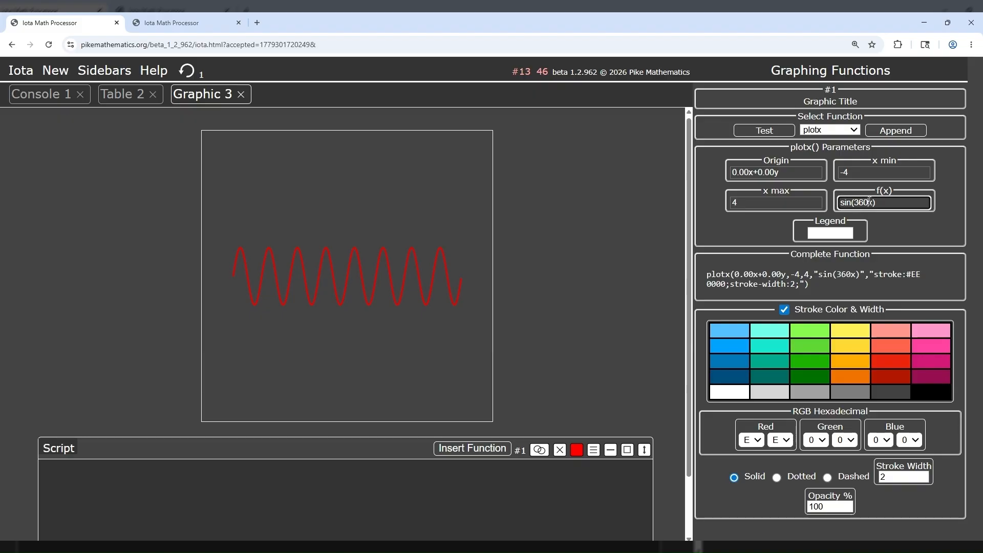
key(BackSpace)
key(BackSpace)
key(BackSpace)
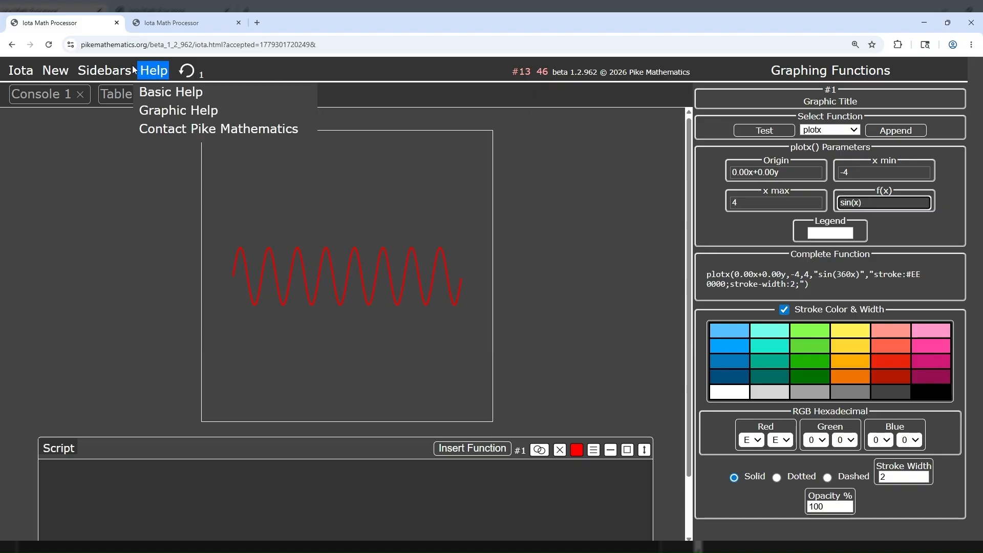
Step: Set the trigonometry mode to radians in the math settings and close them
mouse_move(113, 72)
click(92, 92)
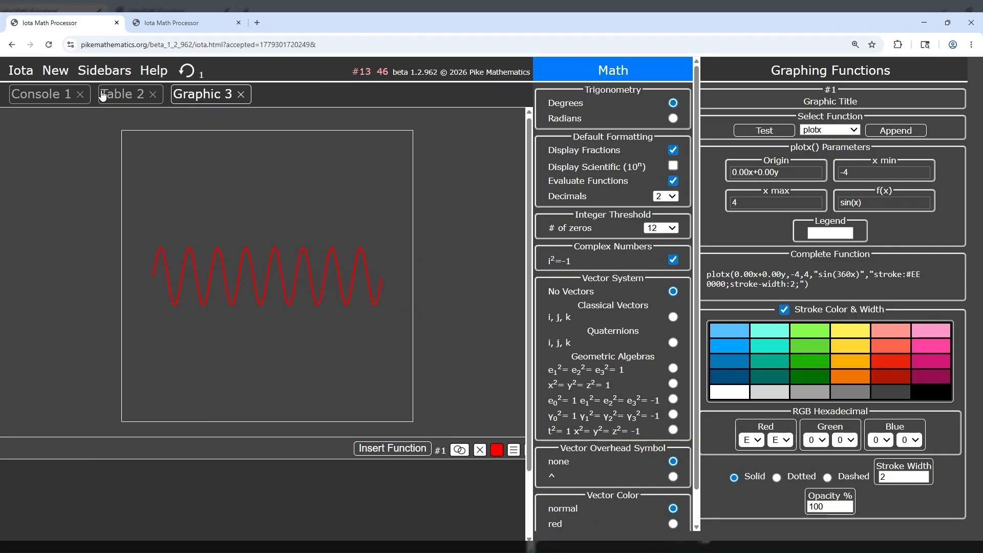
click(673, 118)
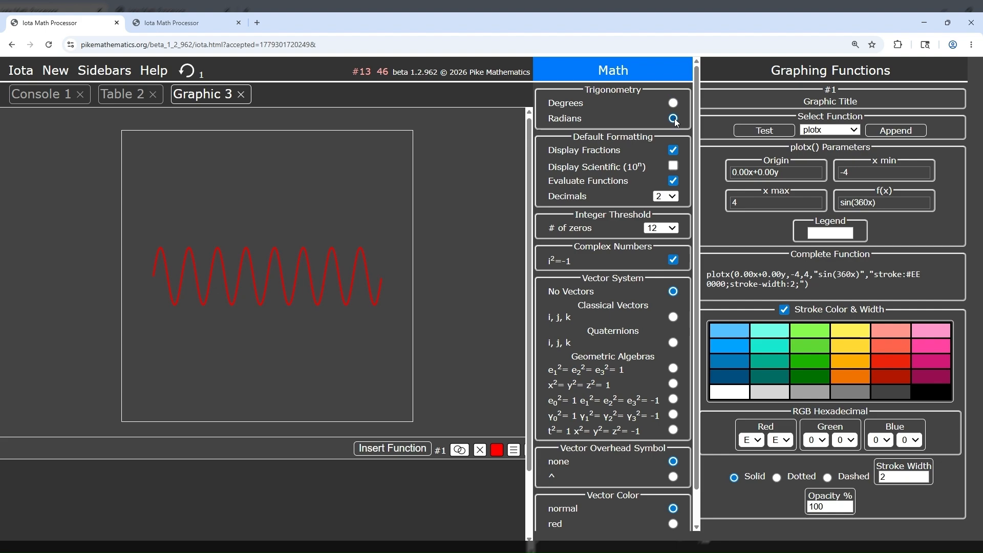
click(619, 72)
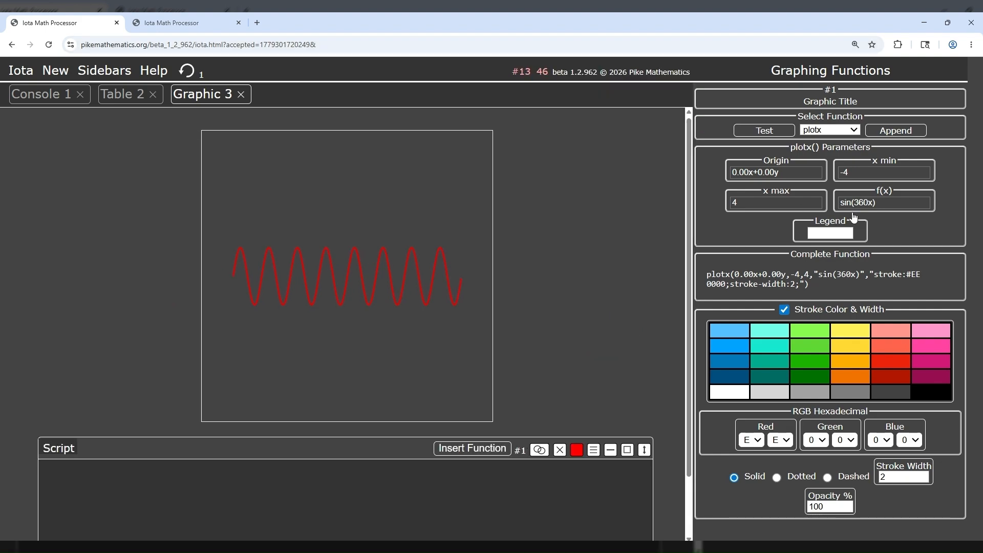
Step: Set f(x) to sin(x) for plotx and test the plot
click(866, 203)
key(BackSpace)
key(BackSpace)
key(BackSpace)
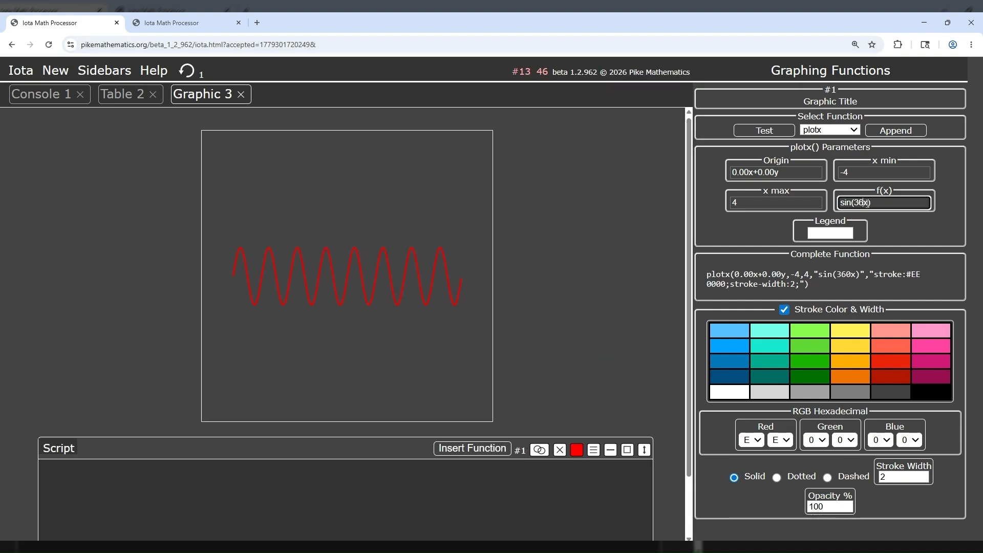
click(767, 132)
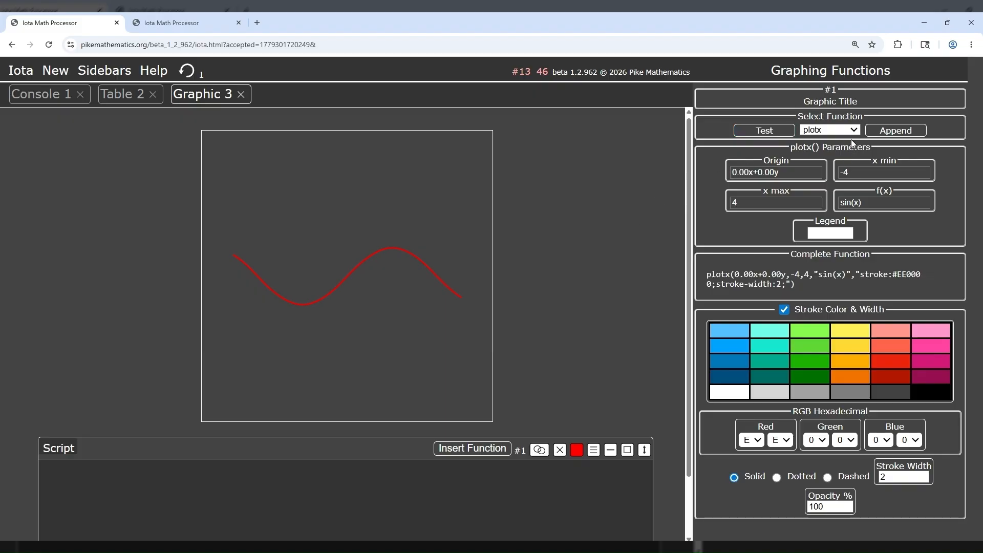
Step: Append a grid function with white stroke and white text and fill to the graphic's script
click(827, 196)
click(722, 454)
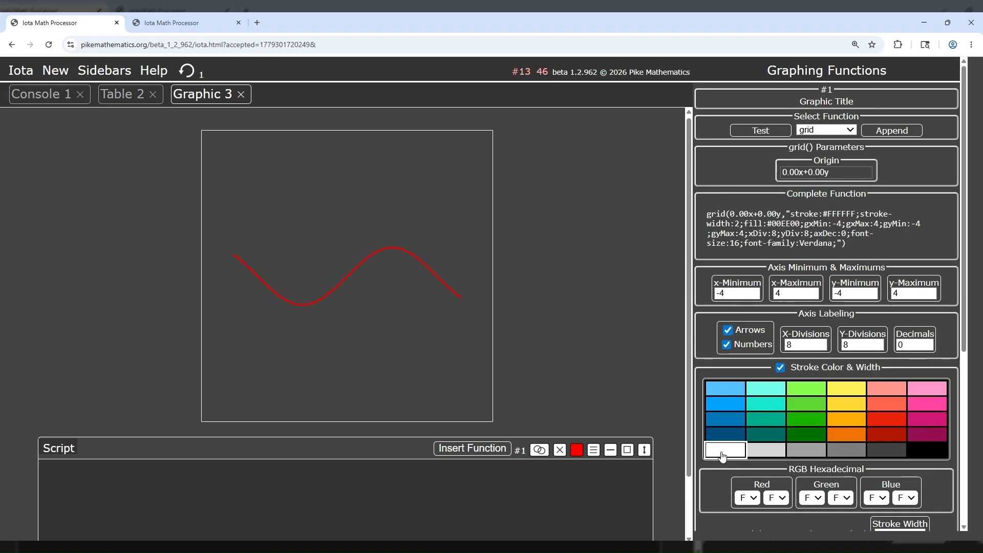
scroll(723, 455, down, 4)
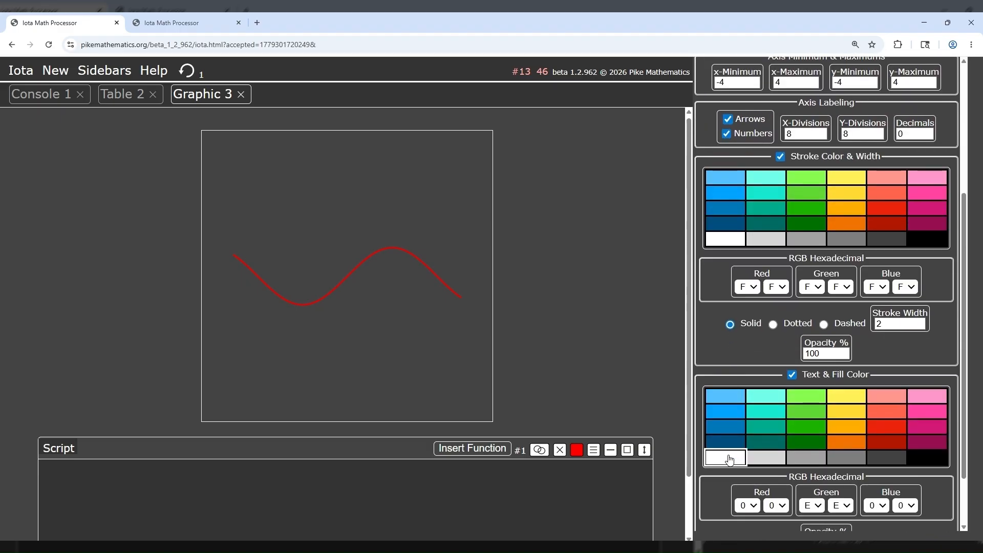
click(730, 459)
scroll(826, 207, up, 4)
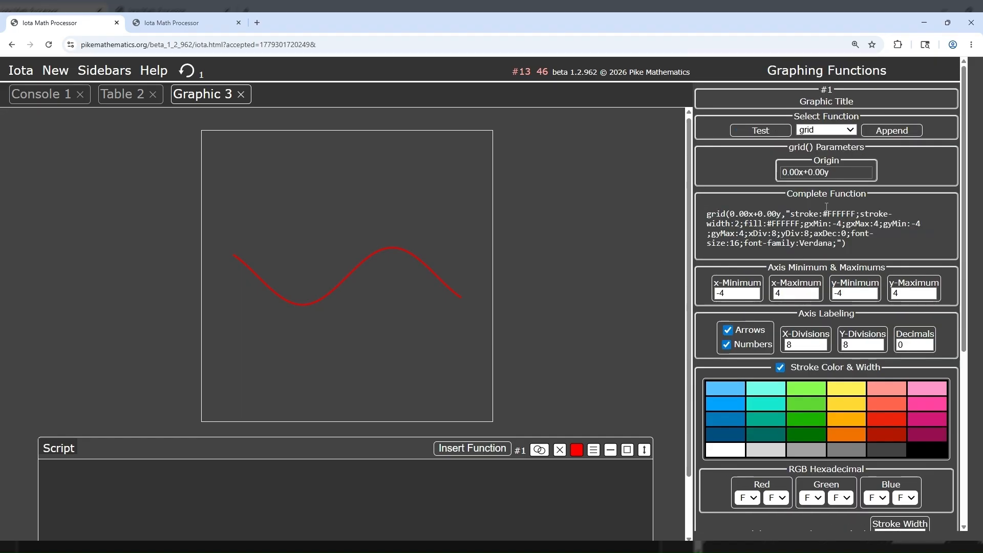
click(891, 130)
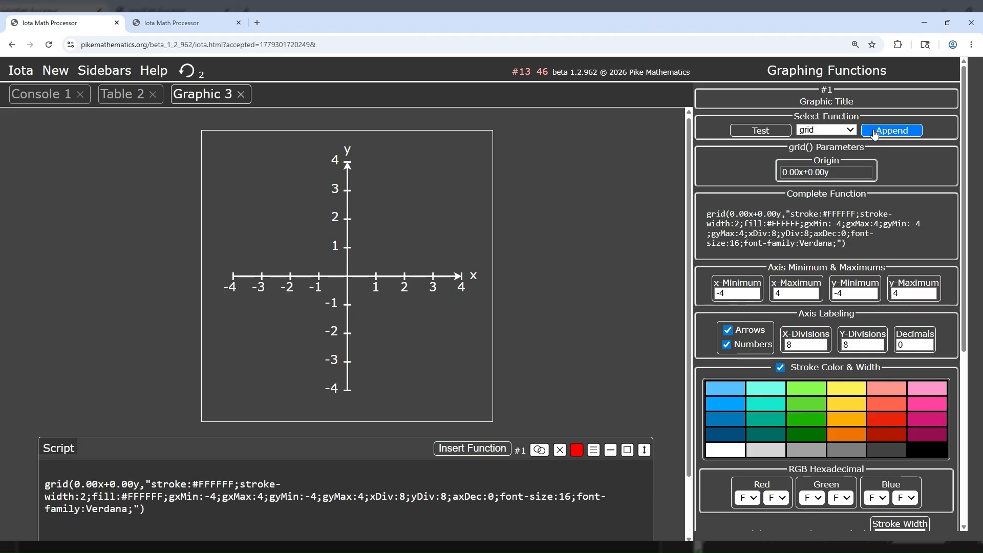
Step: Append a plotx function with f(x) set to sin(x) to draw the sine curve over the grid
click(852, 131)
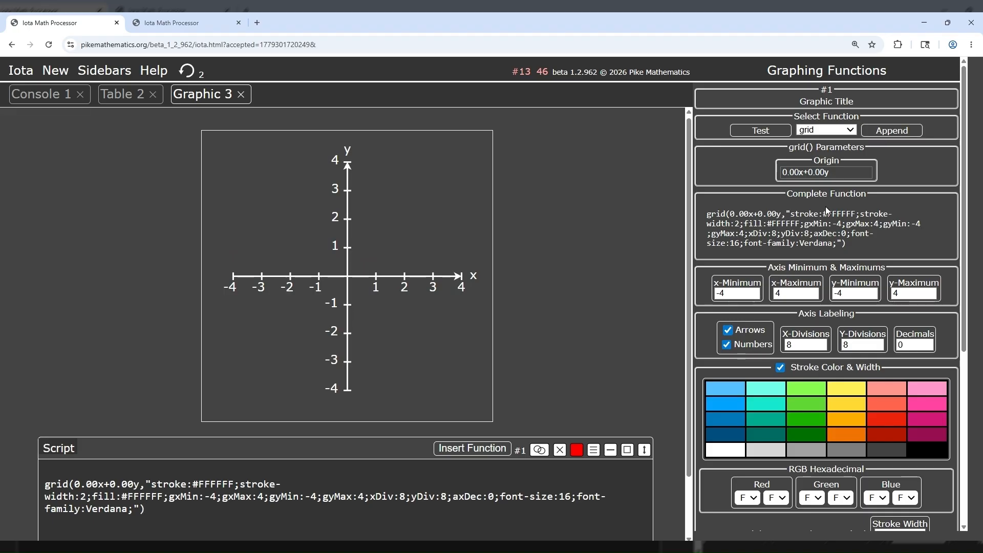
click(814, 258)
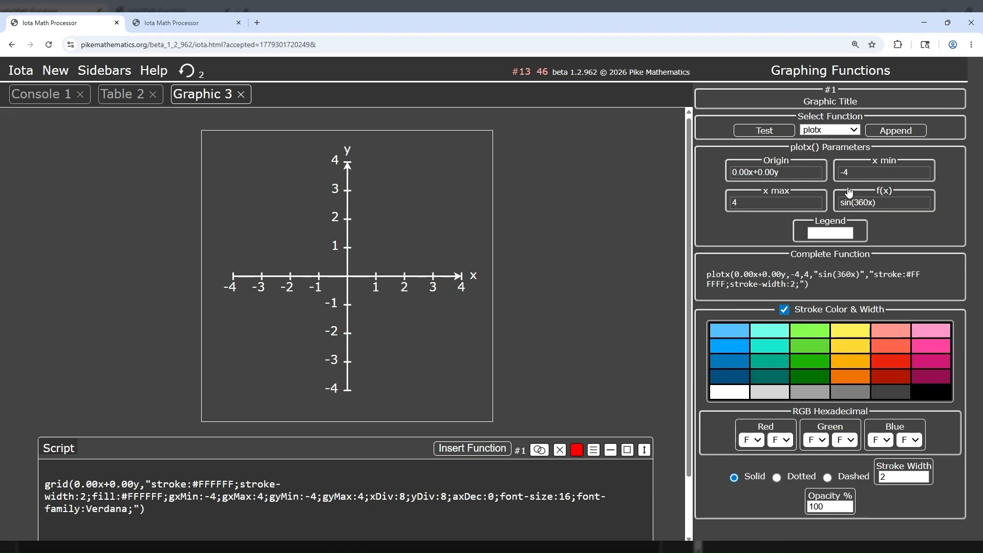
click(869, 202)
key(BackSpace)
key(BackSpace)
key(BackSpace)
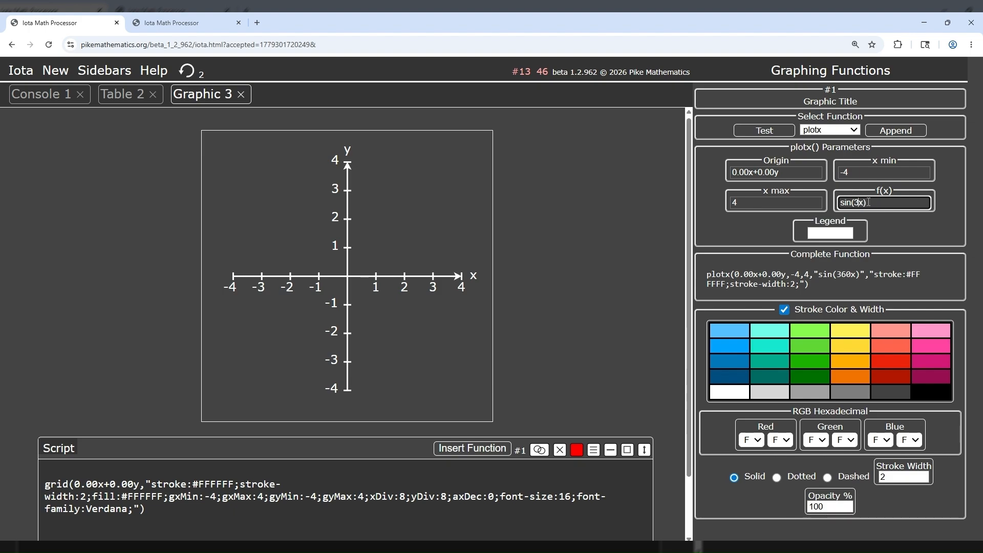
click(891, 135)
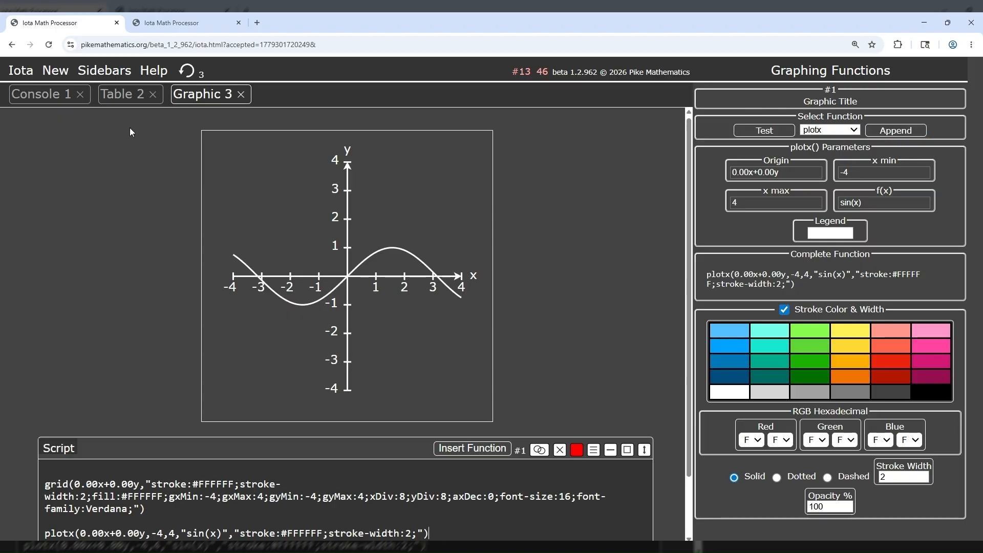
Step: Create another graphic, choose the field function and try to test the default vector field -yi+xj
click(56, 70)
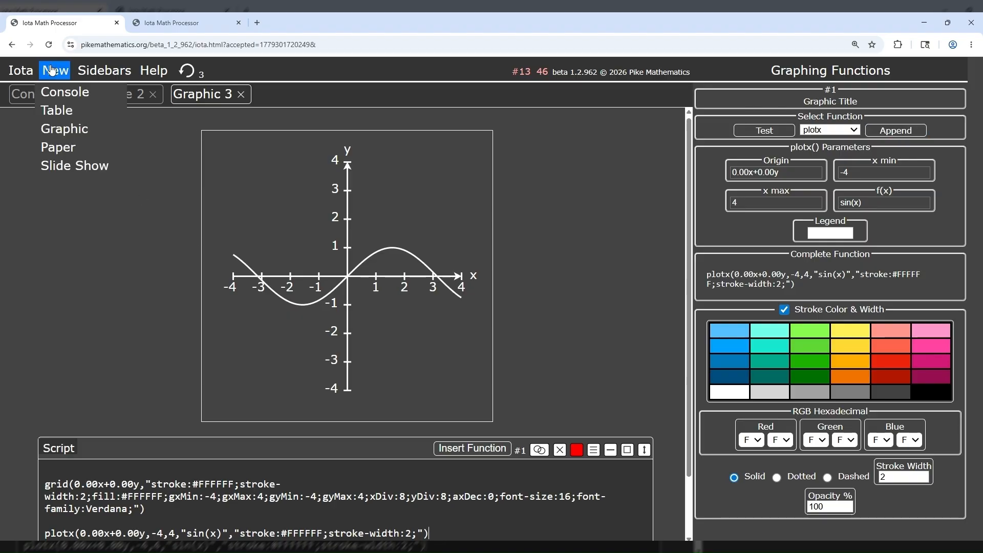
click(62, 128)
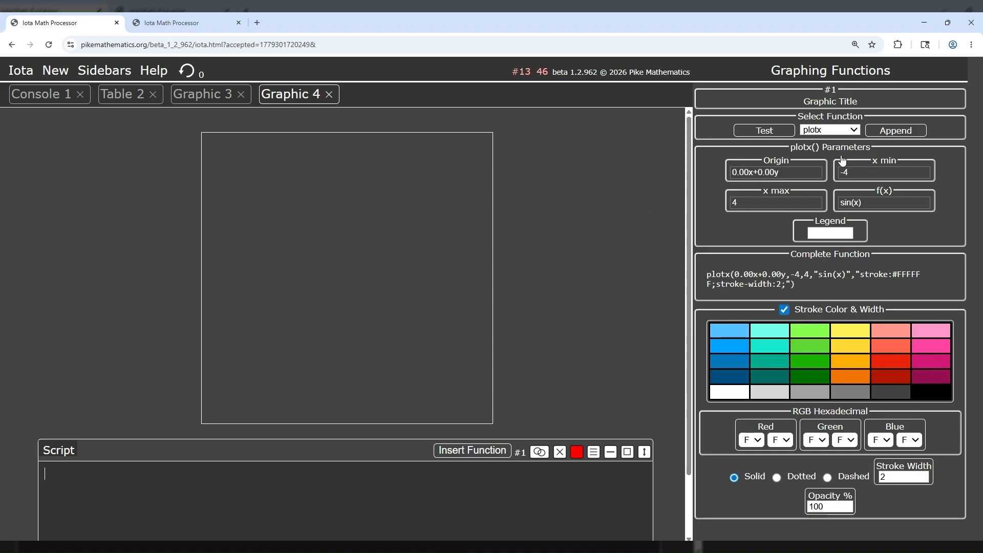
click(856, 131)
click(817, 183)
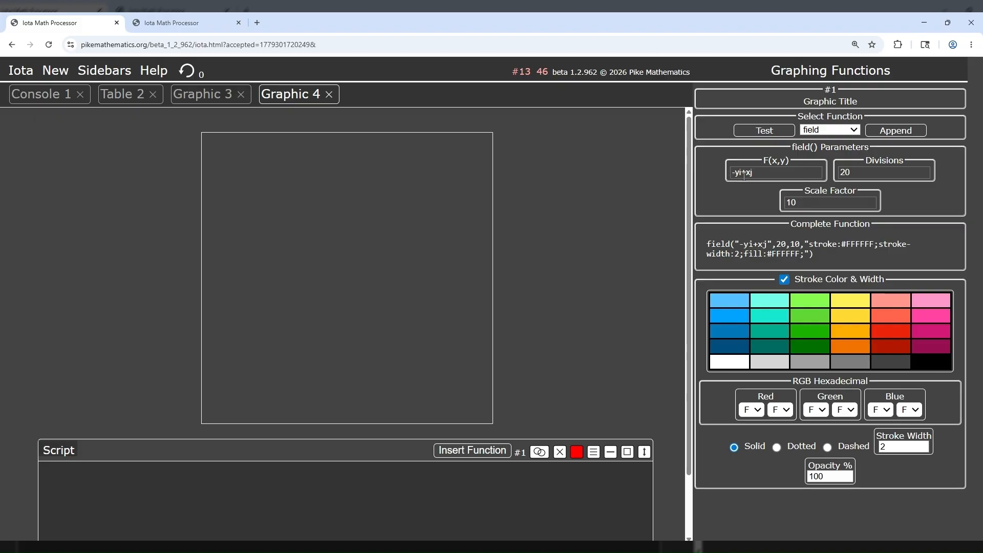
click(777, 133)
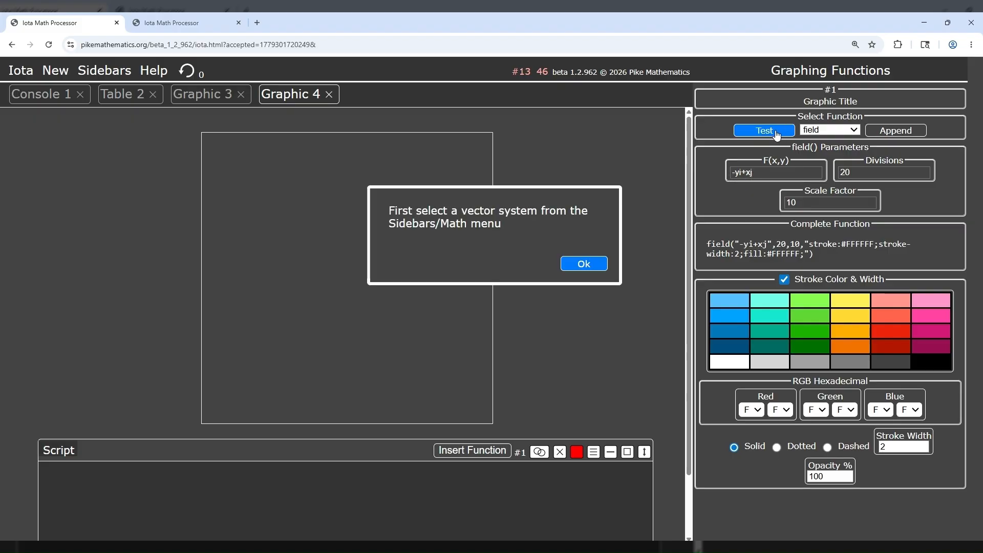
click(584, 263)
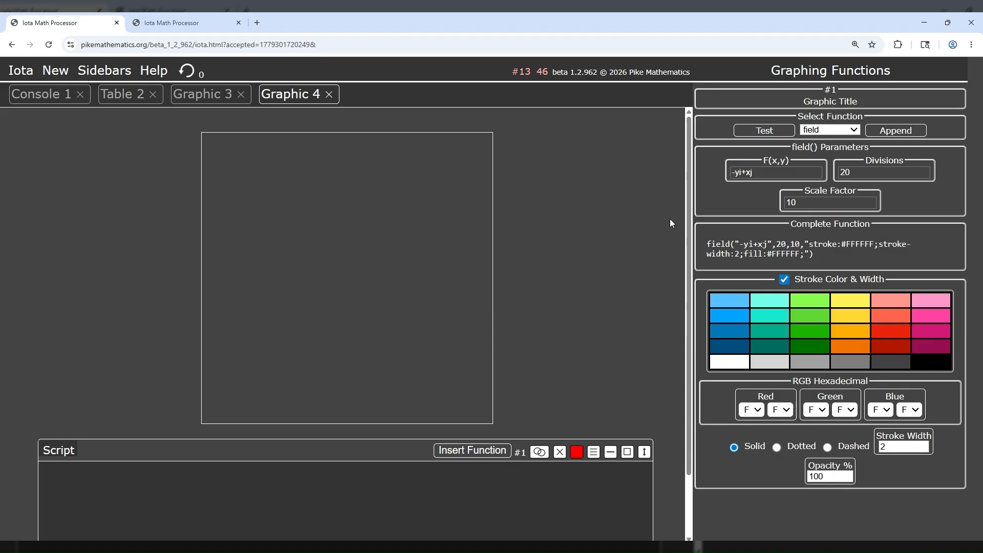
Step: Set the vector system to classical i, j, k vectors and test the -yi+xj field plot
click(105, 71)
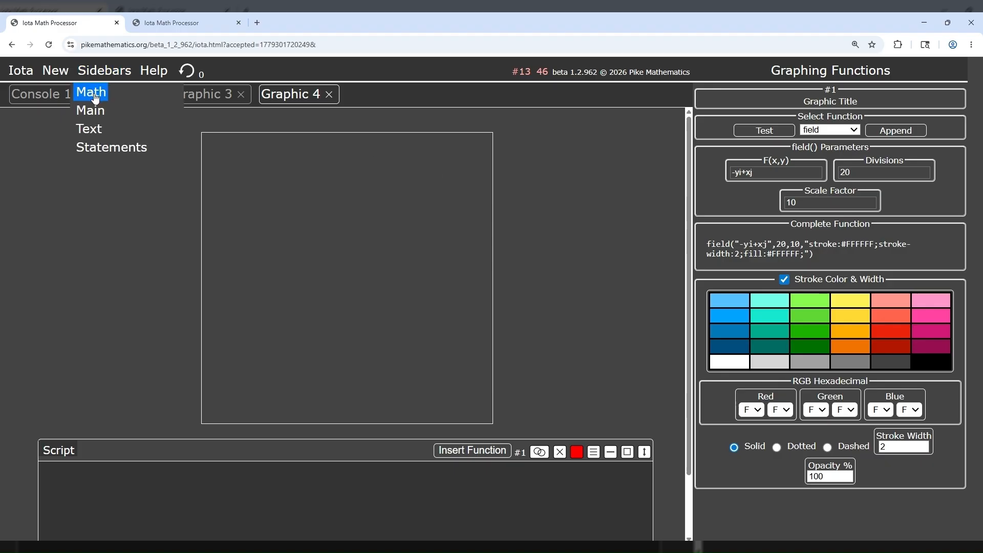
click(93, 94)
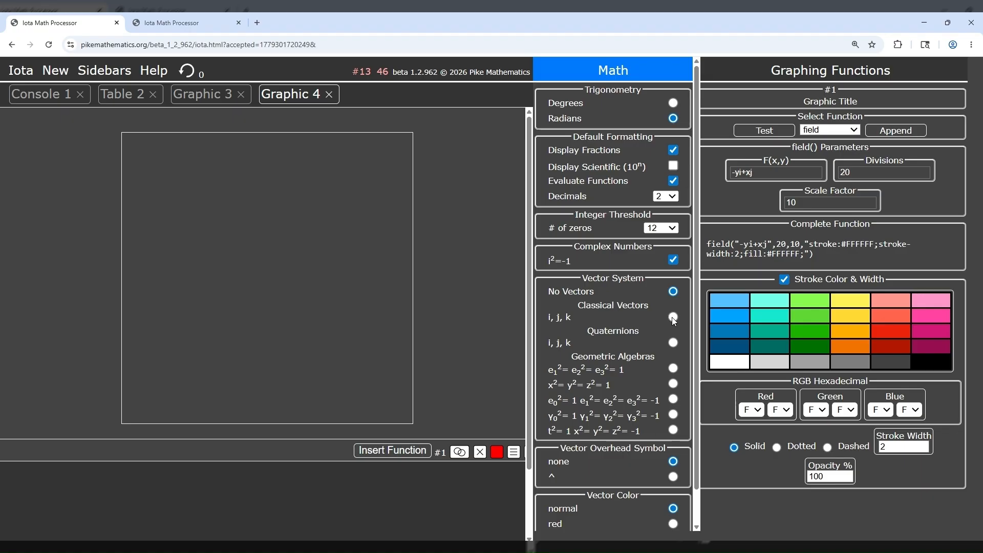
click(610, 72)
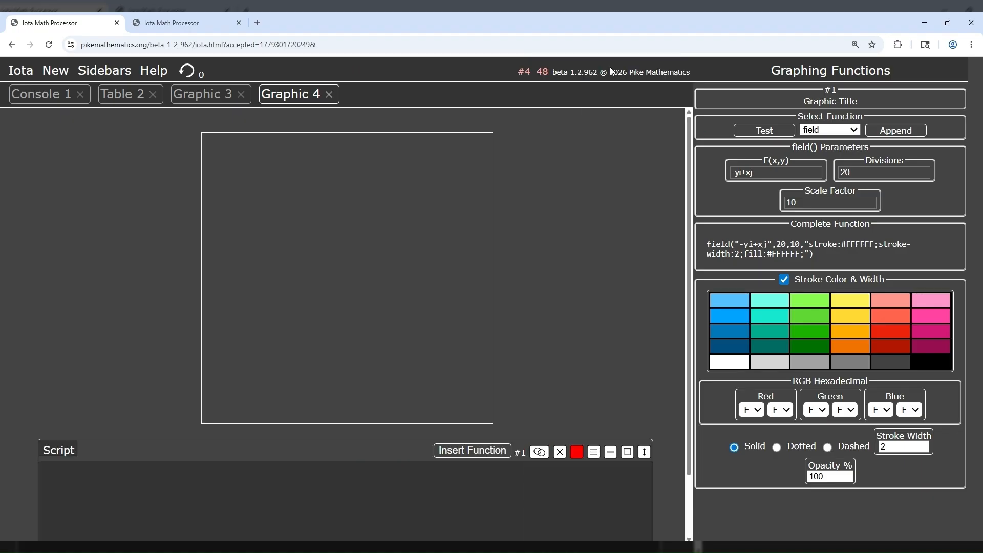
click(764, 132)
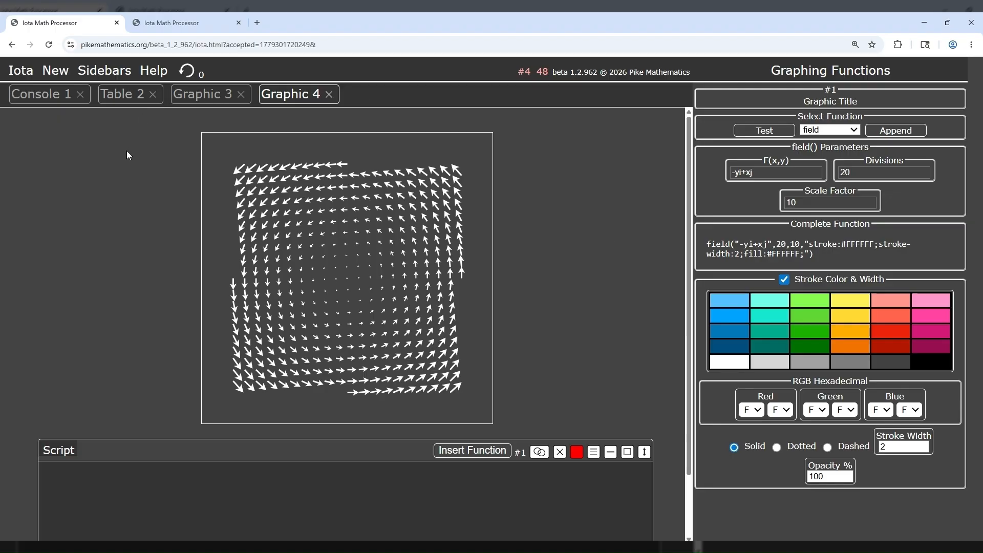
Step: Switch to the other Iota session and examine the example graphs in graphed functions.html, from e^x and ln(x) to the x^4-7x^2+6x polynomial
click(161, 21)
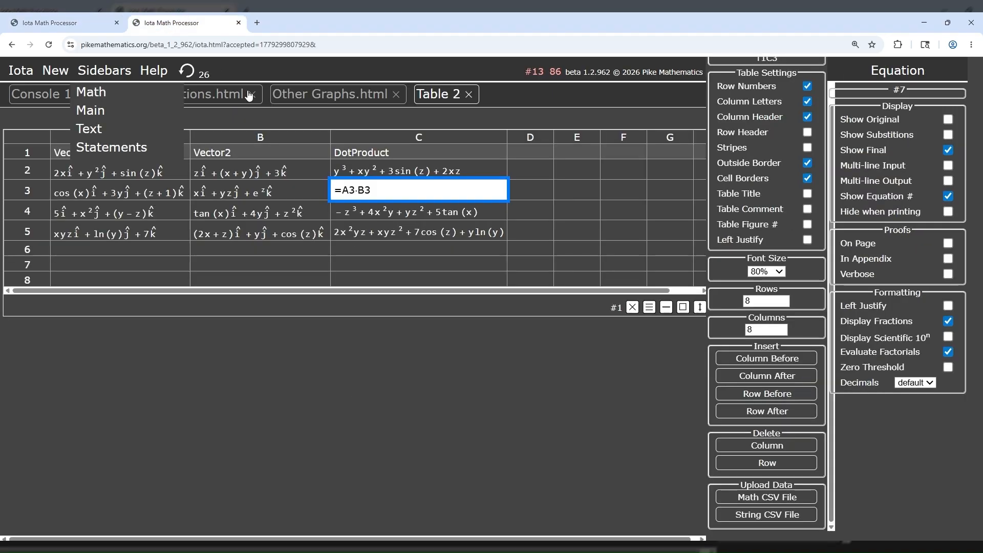
click(257, 71)
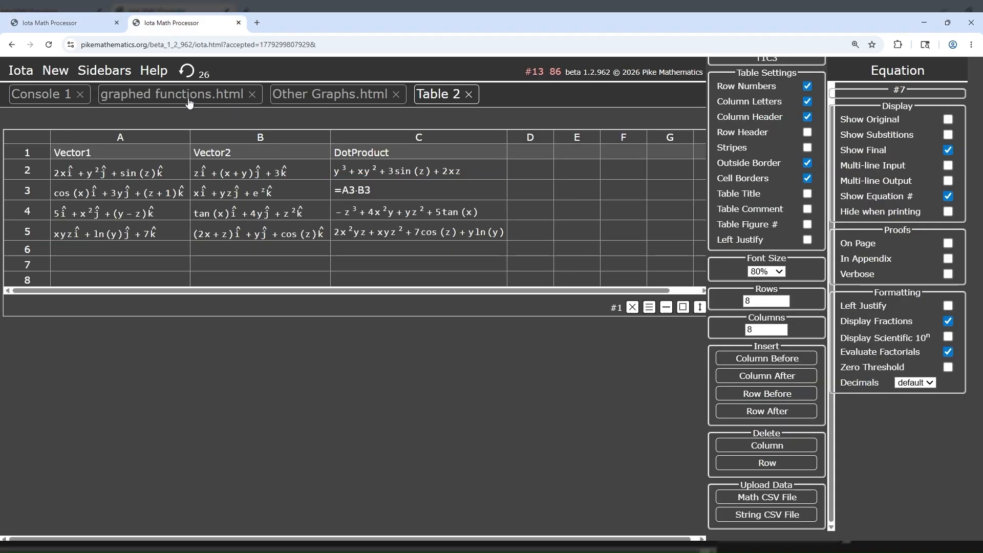
click(210, 95)
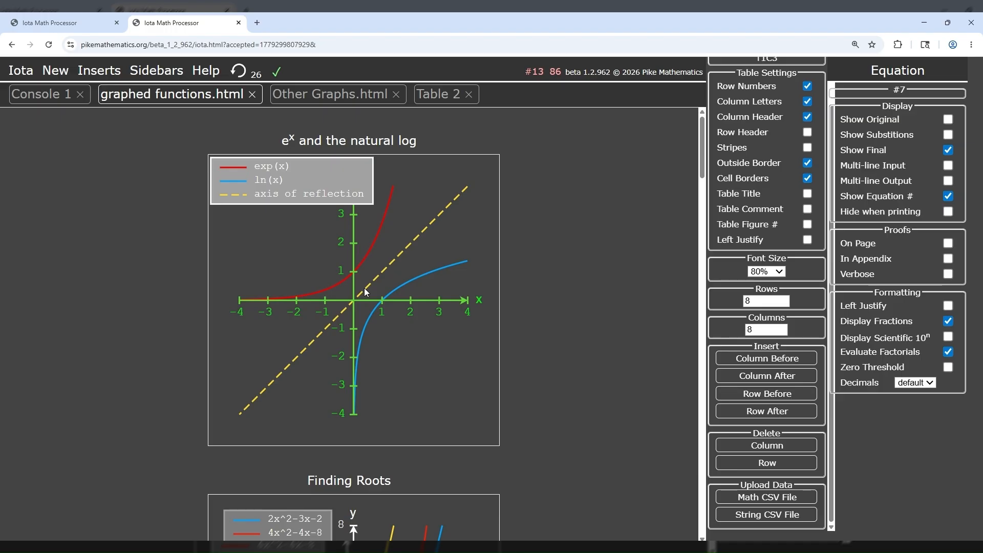
scroll(364, 288, down, 5)
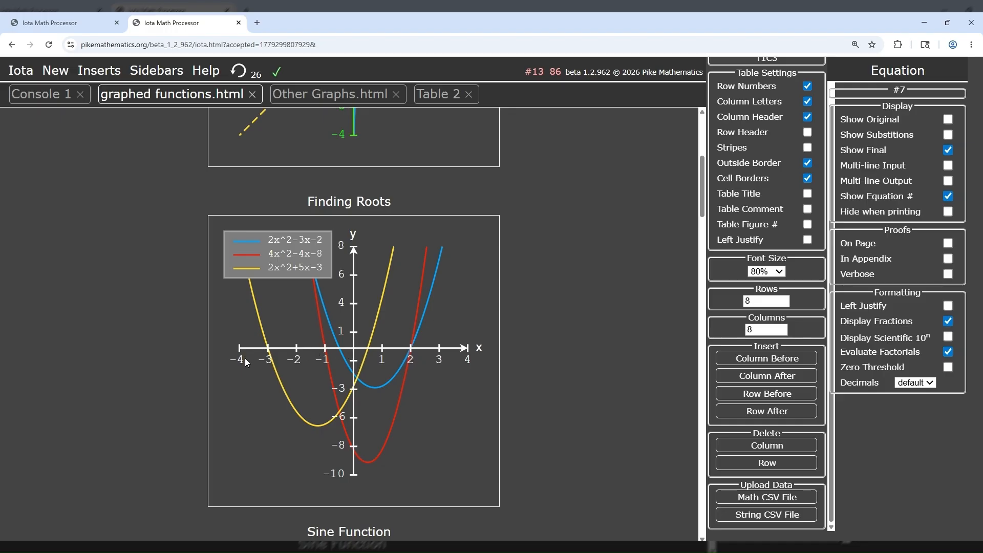
scroll(245, 361, down, 6)
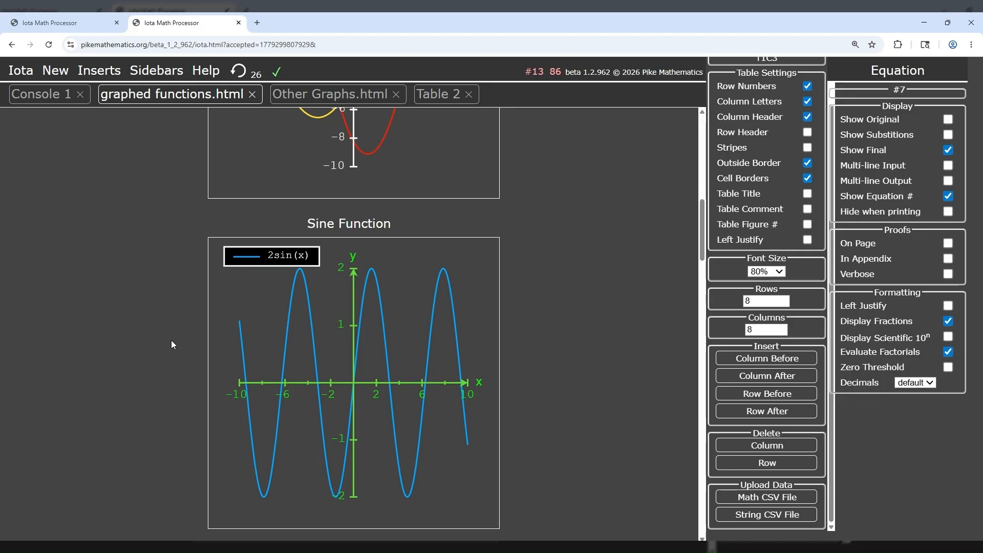
scroll(171, 341, down, 7)
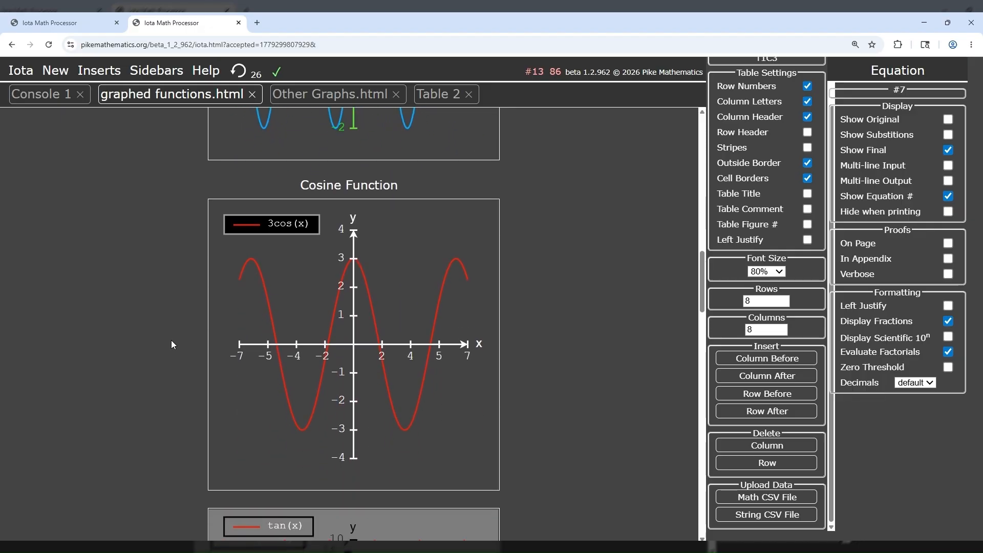
scroll(172, 341, down, 6)
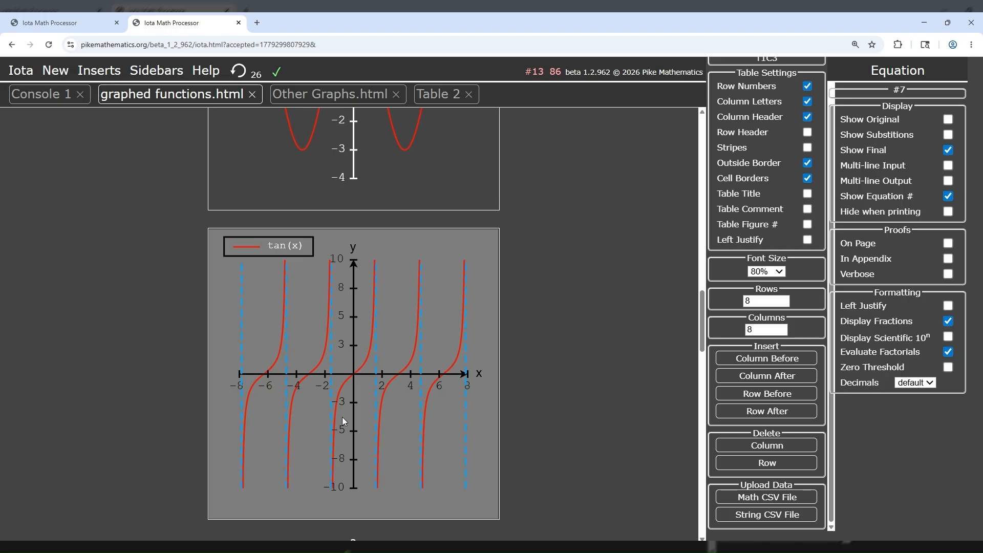
scroll(205, 406, down, 6)
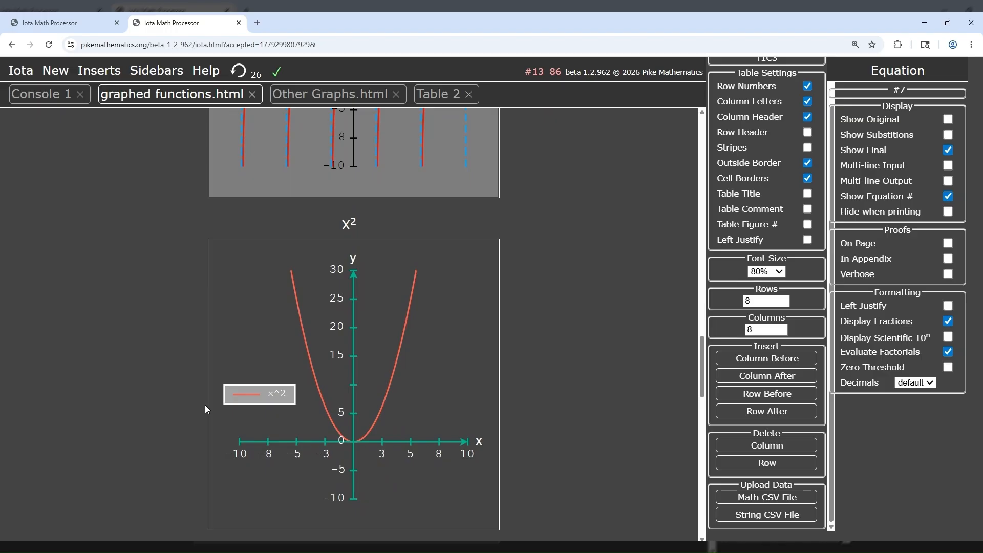
scroll(204, 405, down, 7)
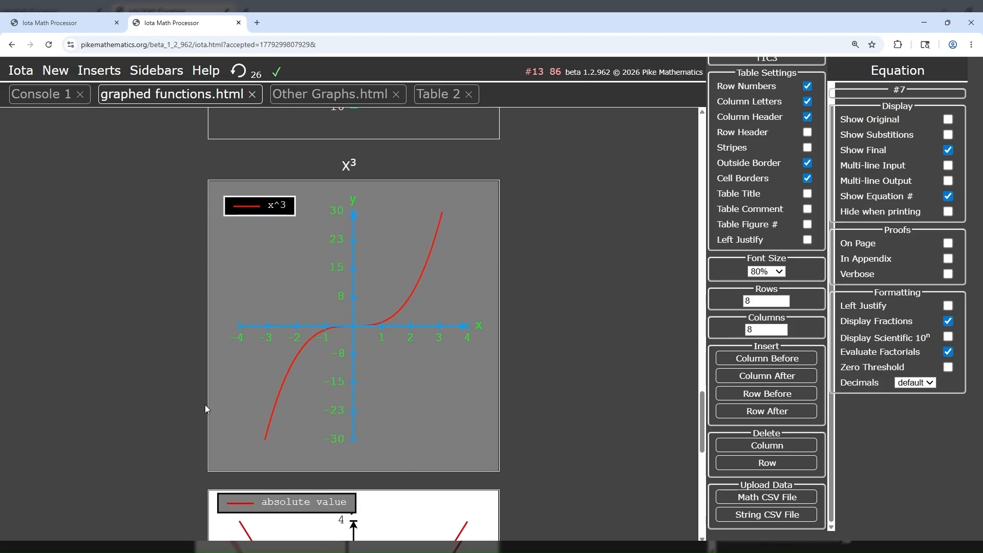
scroll(205, 408, down, 6)
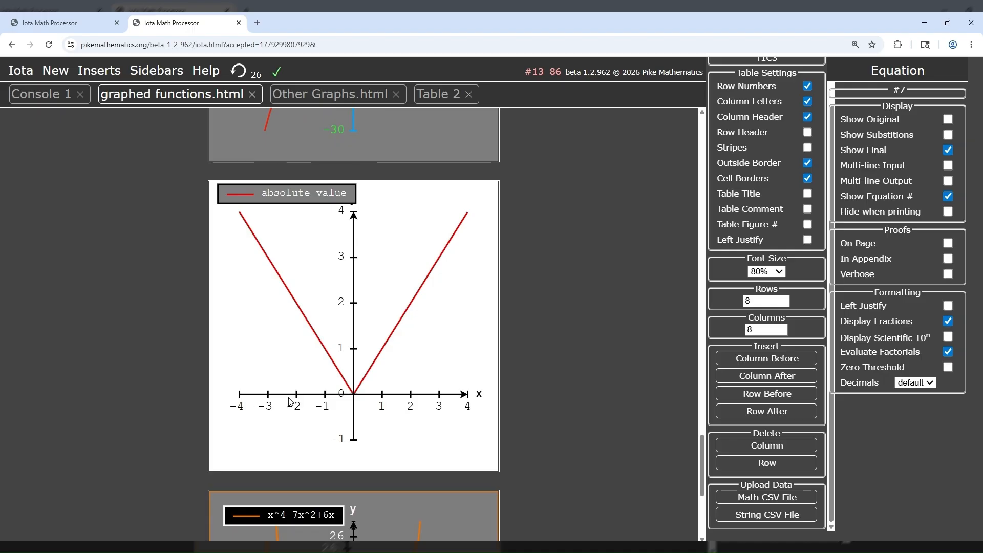
scroll(190, 410, down, 2)
scroll(191, 411, down, 3)
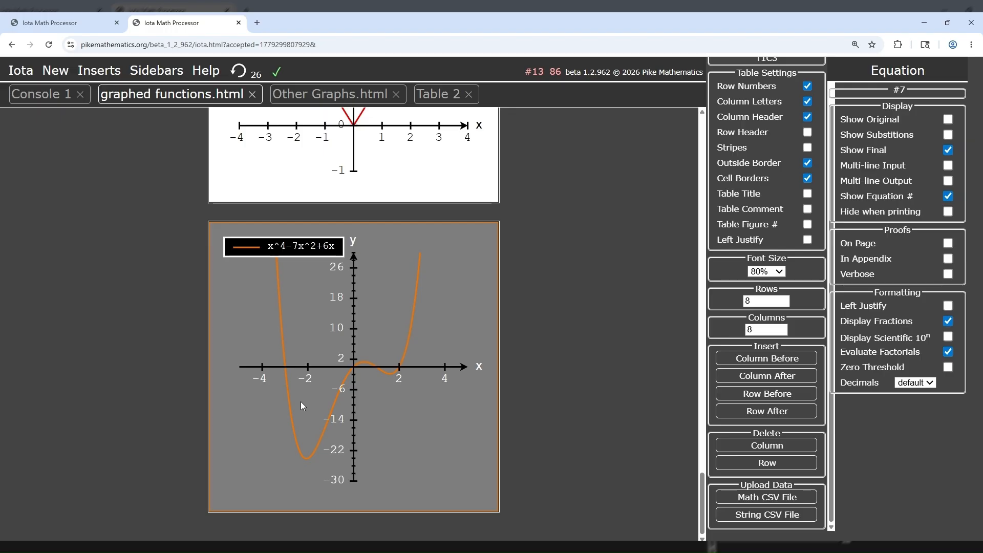
Step: Create a new paper and close the Equation and Table sidebars
click(55, 72)
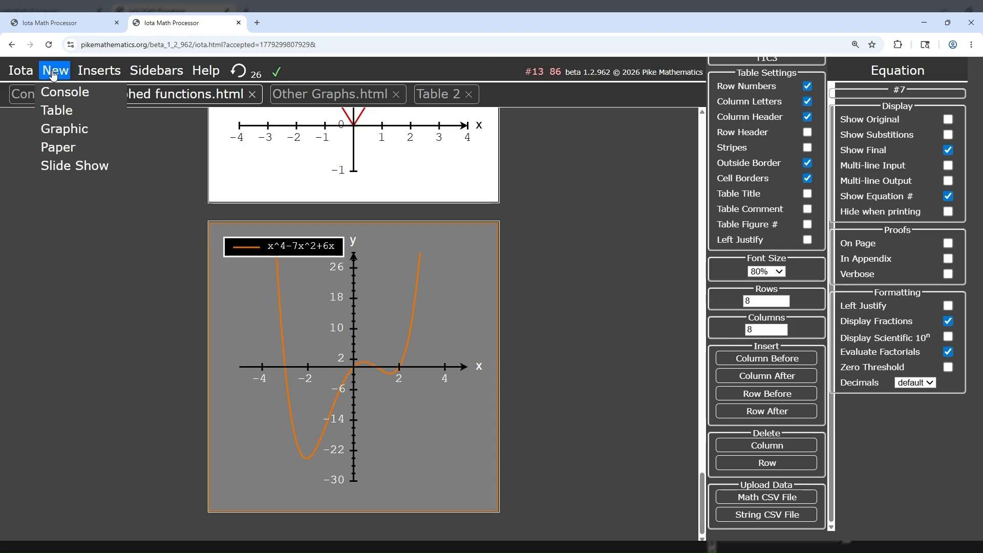
click(55, 148)
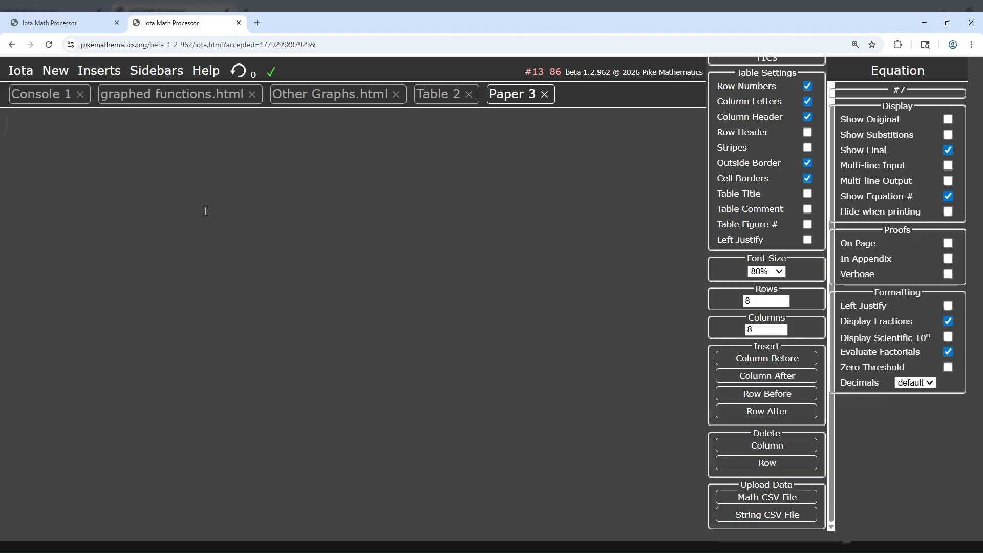
scroll(794, 141, up, 1)
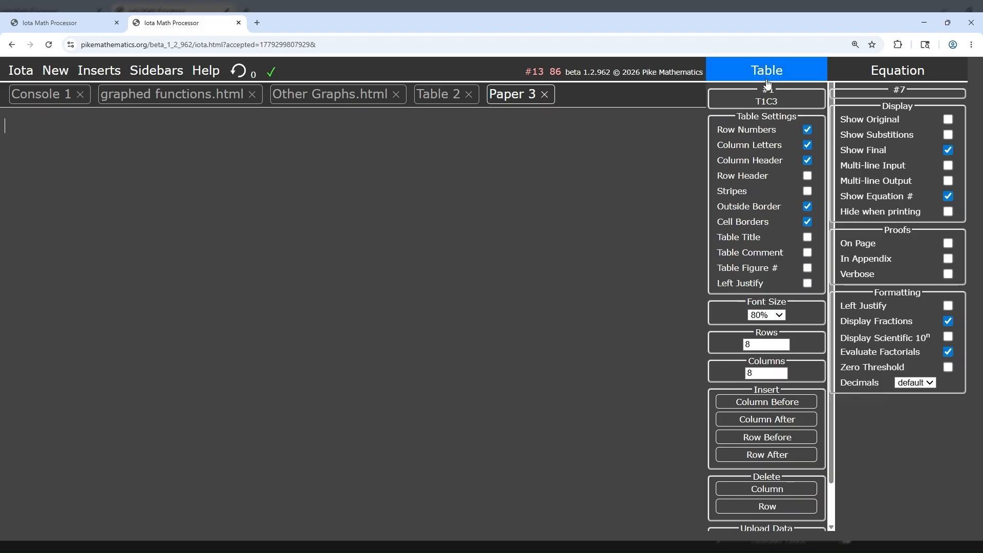
click(885, 77)
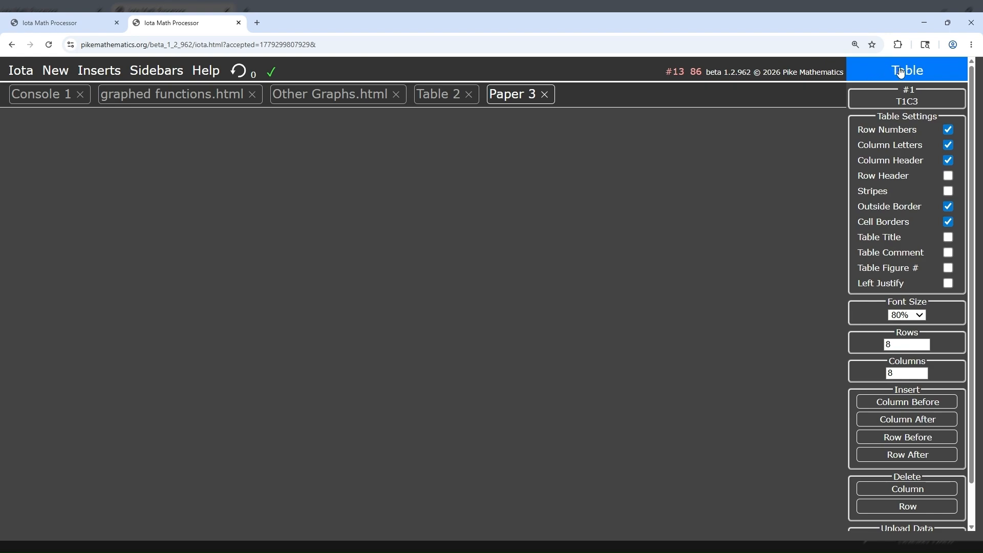
click(900, 73)
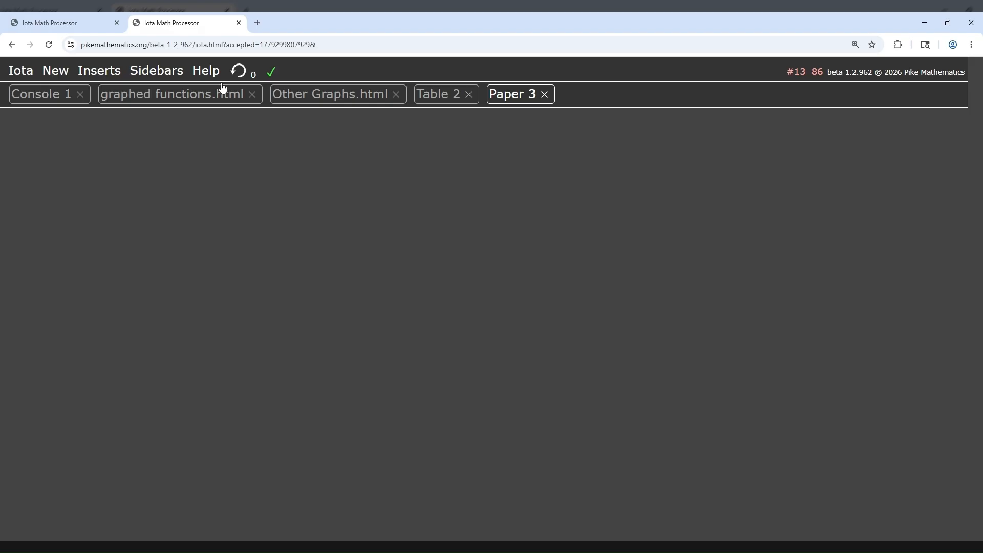
Step: Set the paper's vector system to classical i, j, k vectors with the ^ overhead symbol, and close the math settings
mouse_move(158, 72)
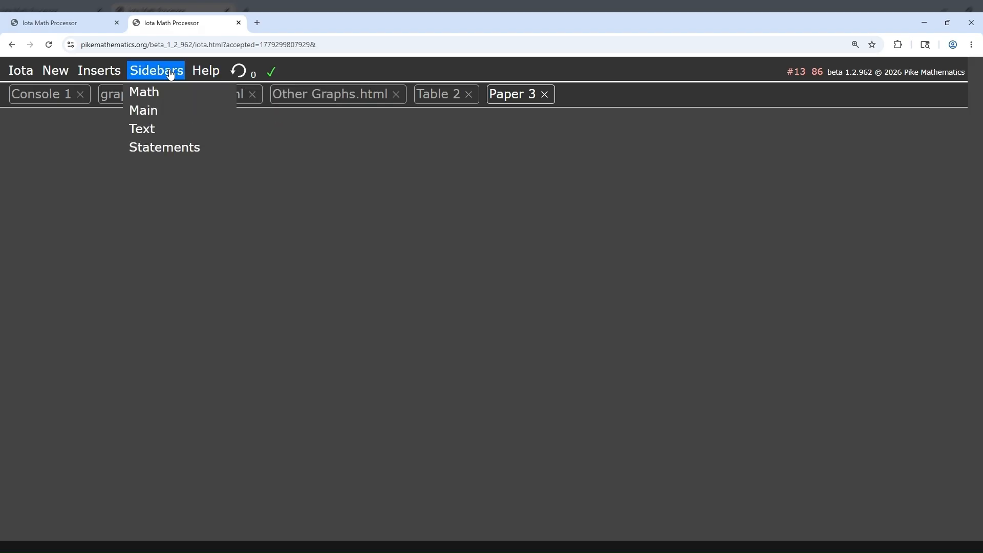
click(144, 92)
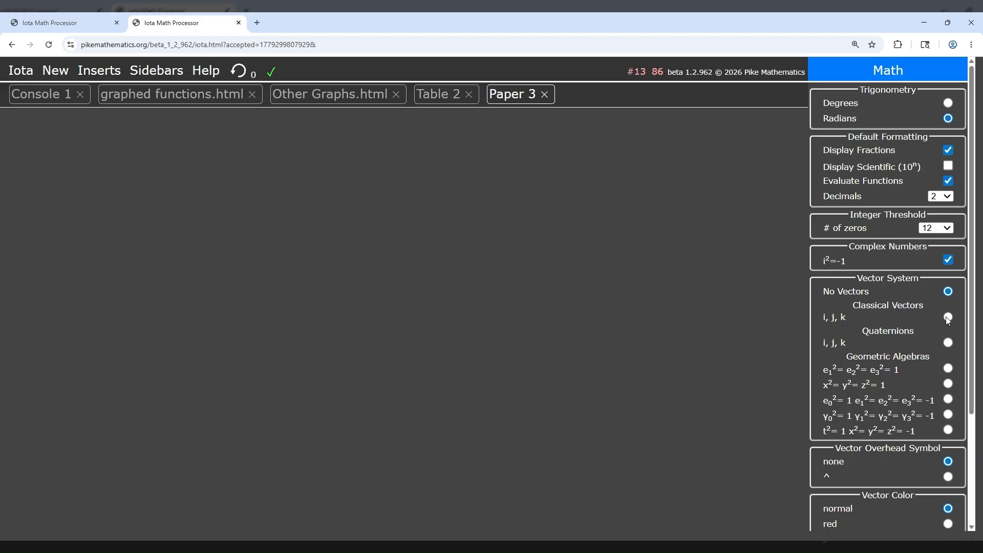
click(948, 317)
scroll(947, 317, down, 1)
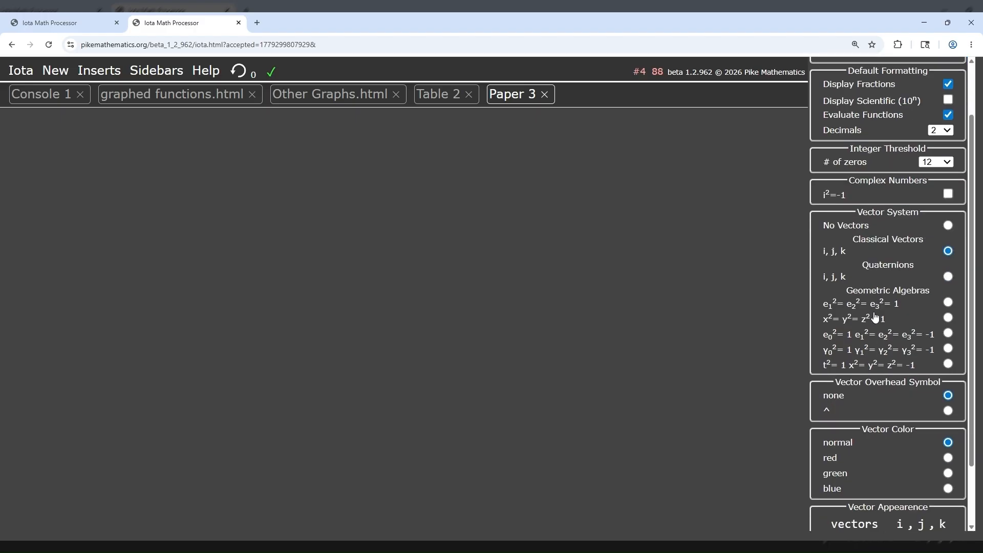
click(948, 410)
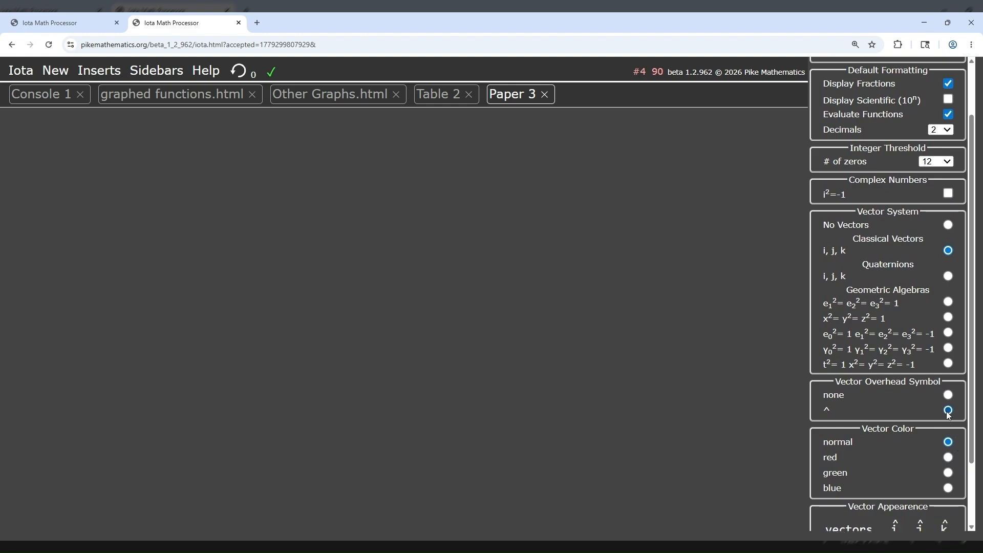
scroll(865, 396, up, 1)
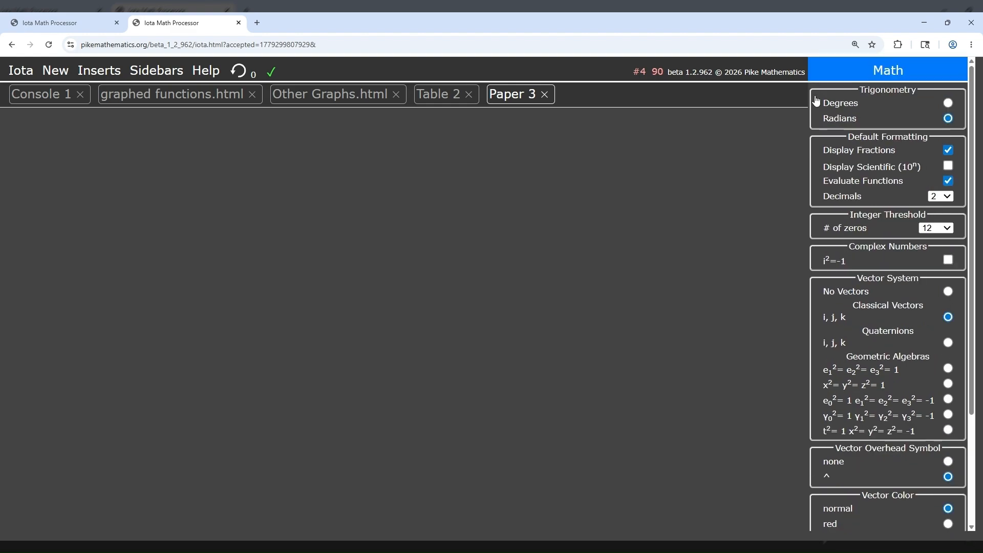
click(897, 73)
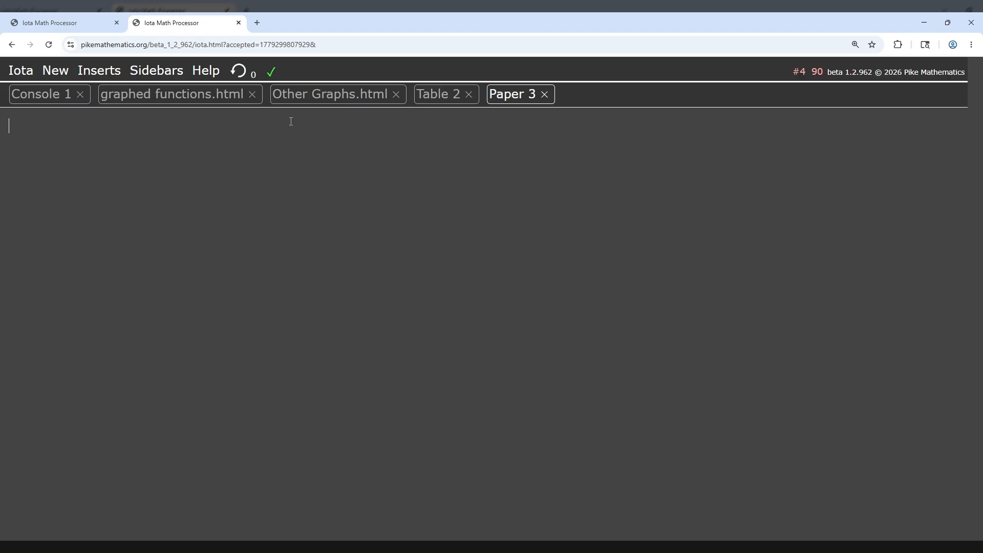
Step: Define the vector v_1=5i+2j as the paper's first equation
text(v_1=5i+)
text(j=)
key(Return)
Step: Define the vector v_2=-i-3j on the next line of the paper
text(v_2=-i)
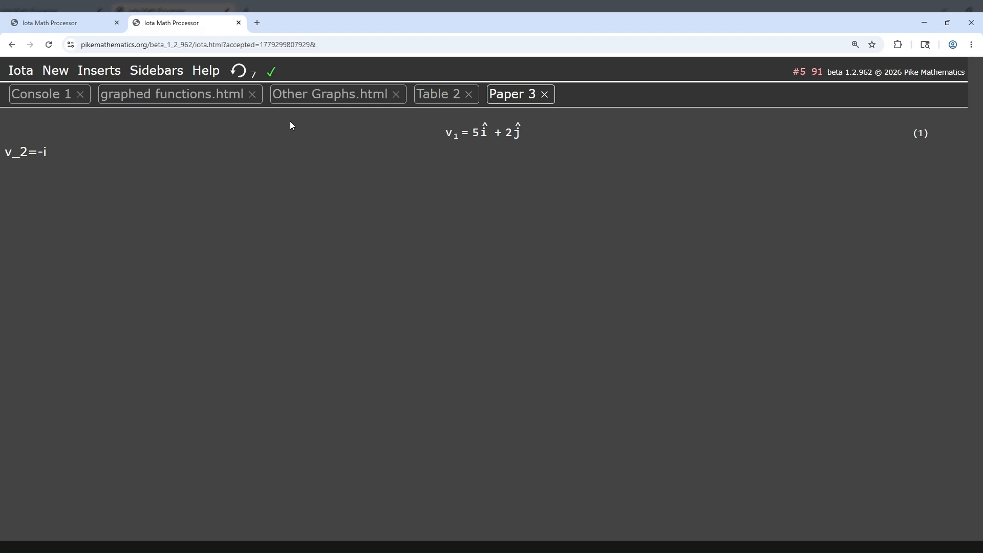
text(-3j=)
key(Return)
Step: Add an equation defining v_3 as the sum v_1+v_2
text(v)
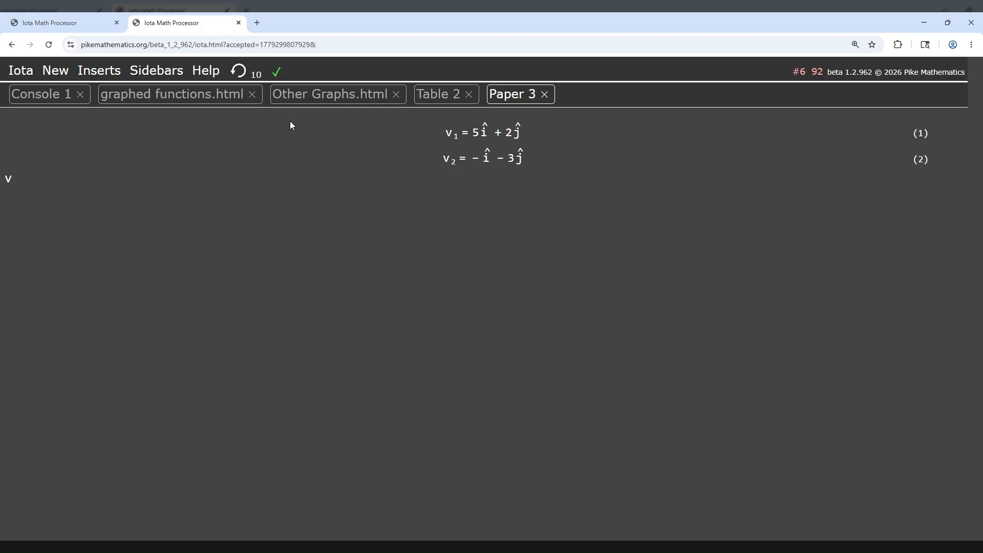
text(_3=v_1+v_2=)
key(Return)
Step: Evaluate the dot product of v_1 and v_2 as a new equation
text(v_1)
text(\dot )
text(v)
text(_2=)
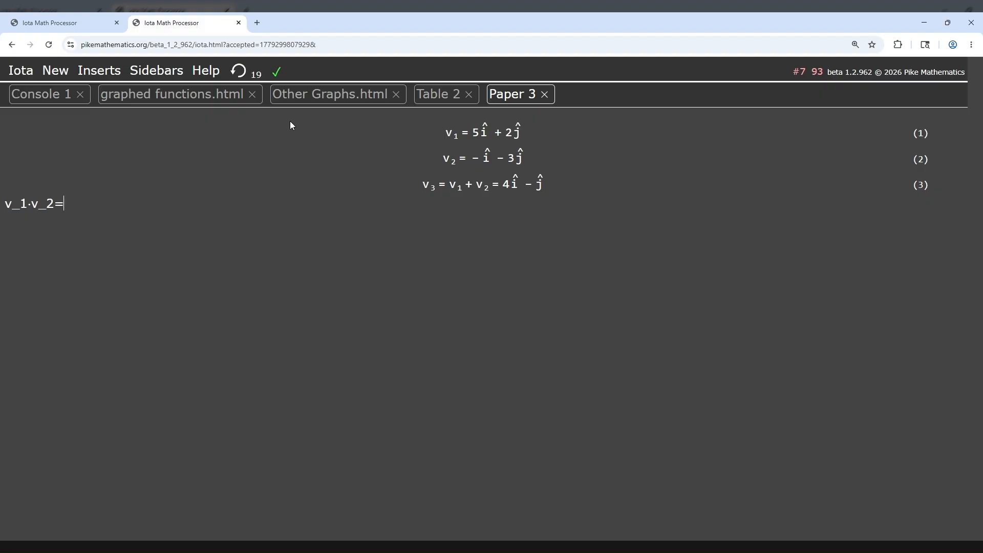
key(Return)
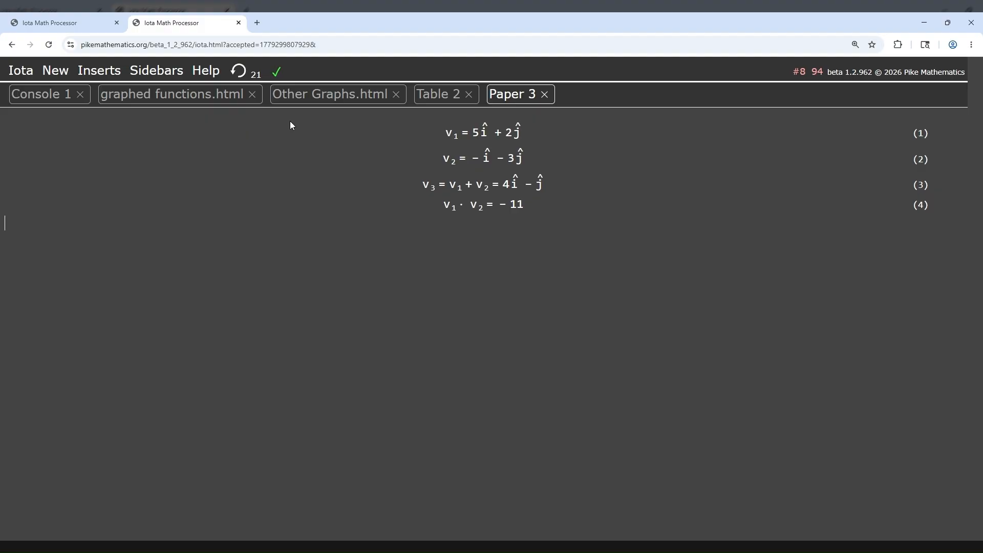
Step: Evaluate the dot product in reverse order, v_2 with v_1, on the next line
text(v_2)
text(\dot )
text(v_2)
key(BackSpace)
text(1 =)
key(Return)
Step: Evaluate the cross product of v_1 and v_2 as a new equation
text(v_1\cr)
key(space)
text(v_2)
key(Return)
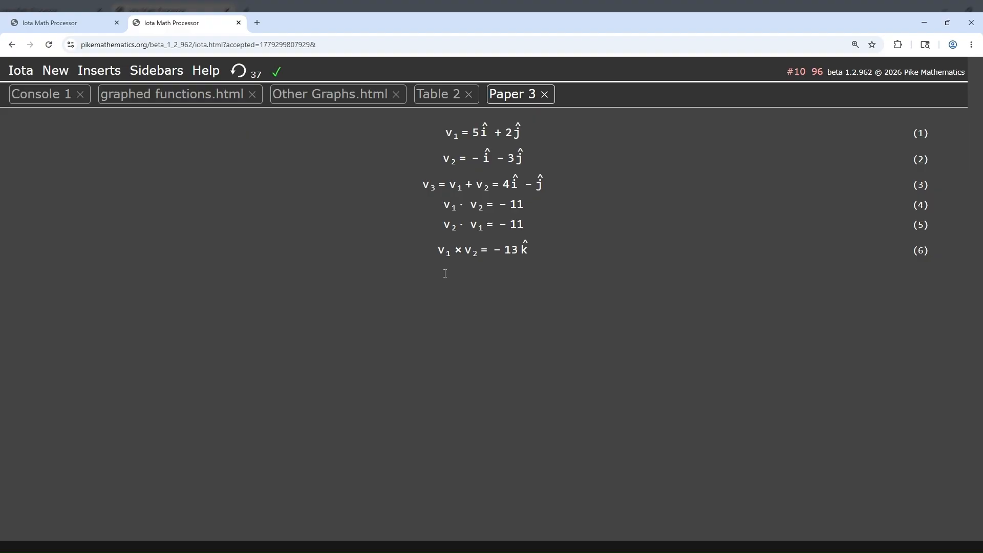
Step: Evaluate the cross product in reverse order, v_2 with v_1, on the next line
text(v_2)
text(\cr )
text(v)
text(_1)
text(=)
key(Return)
Step: Insert a graphic into the paper below the cross product equations
click(92, 74)
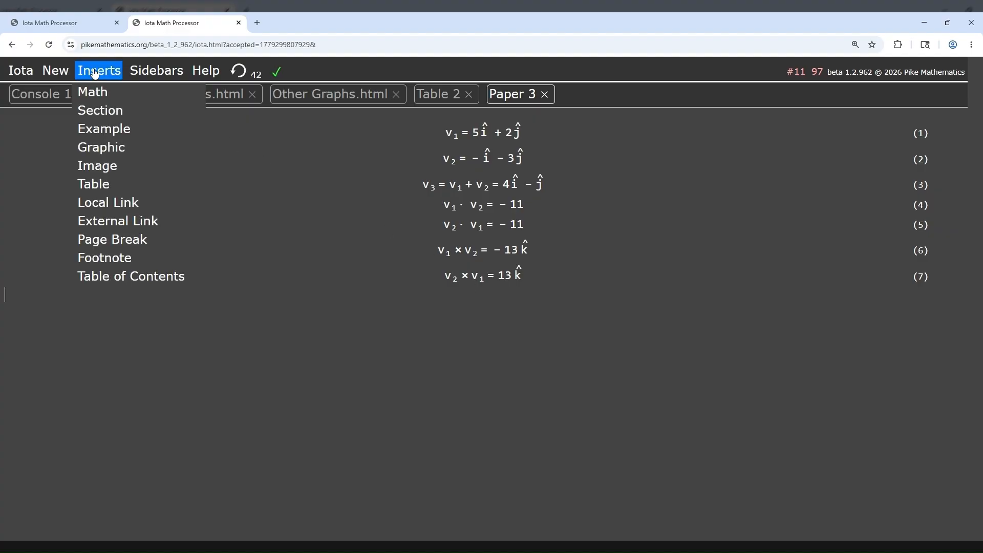
click(100, 148)
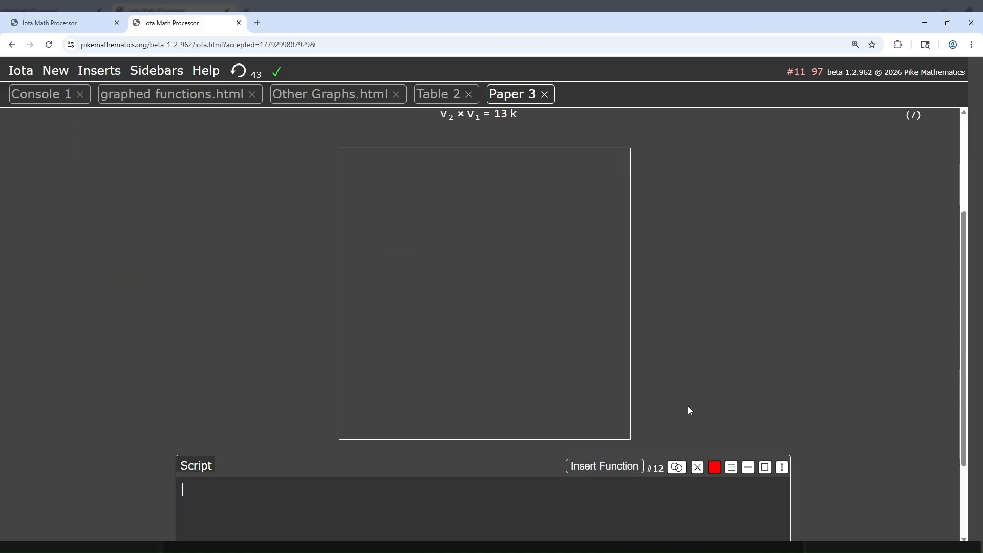
scroll(690, 402, up, 2)
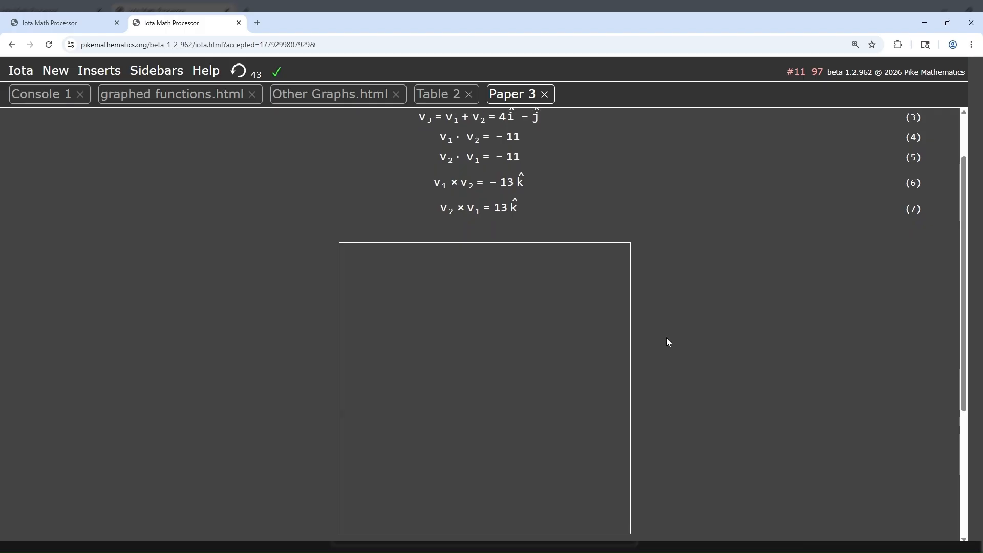
scroll(564, 180, up, 2)
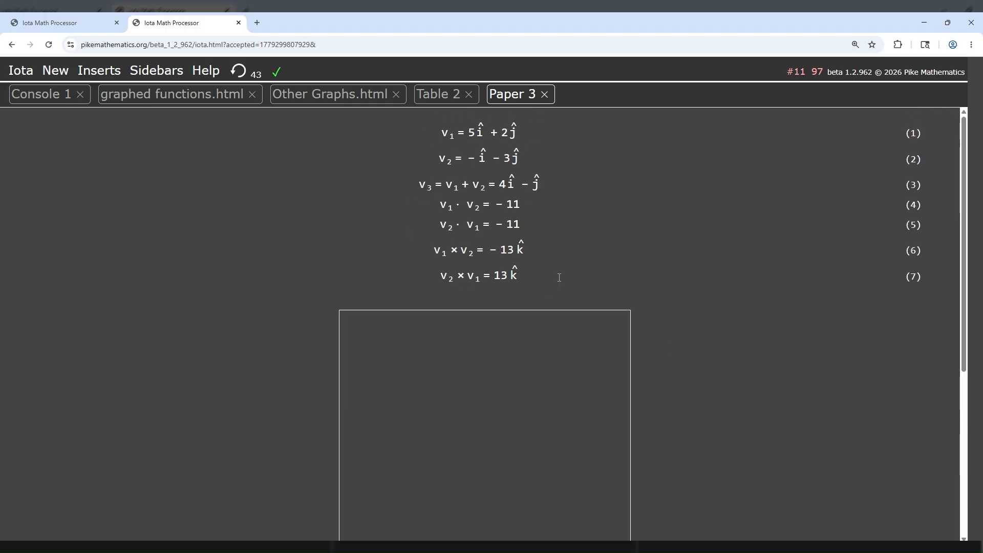
scroll(687, 340, down, 5)
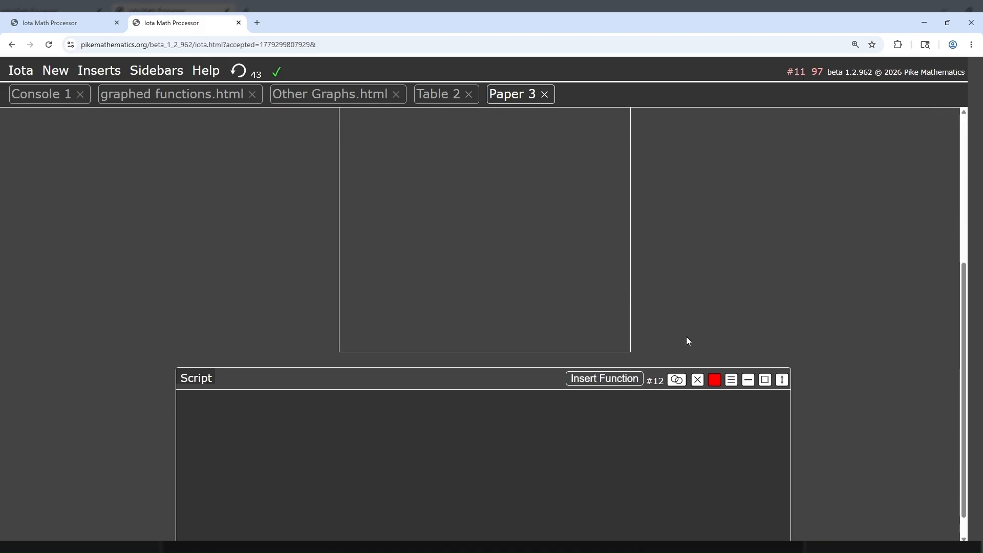
Step: Start adding a vector function to the graphic and set its origin to 0.00i+0.00j
click(600, 379)
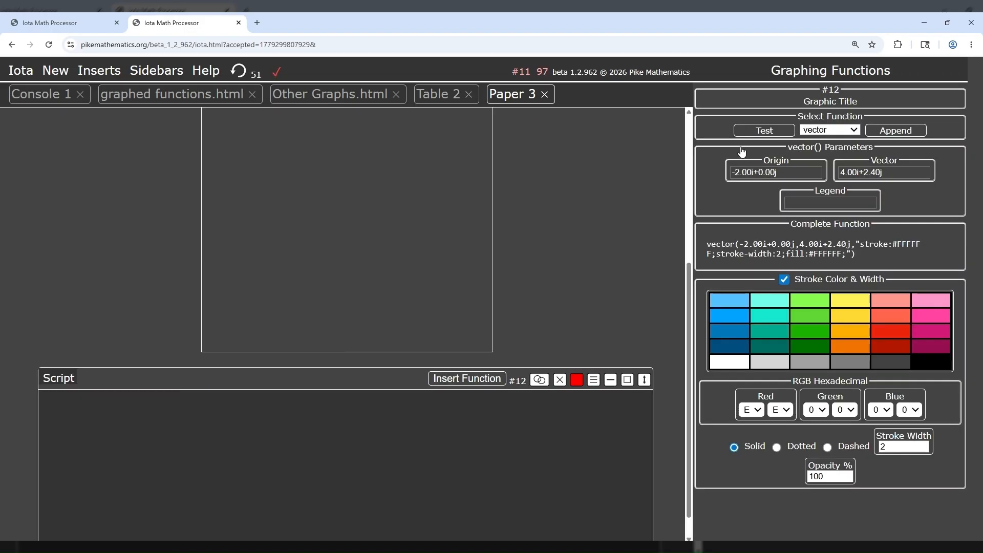
scroll(642, 196, up, 4)
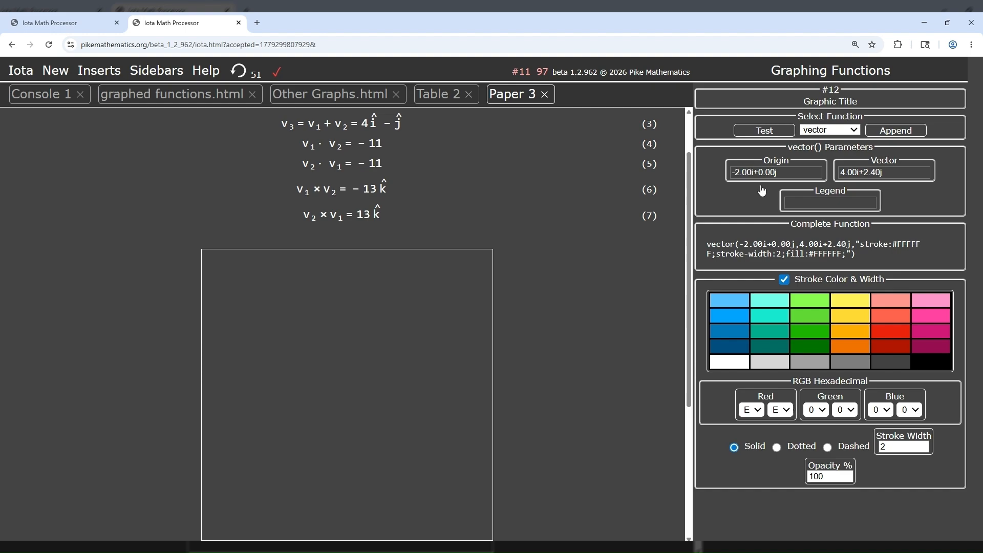
click(739, 173)
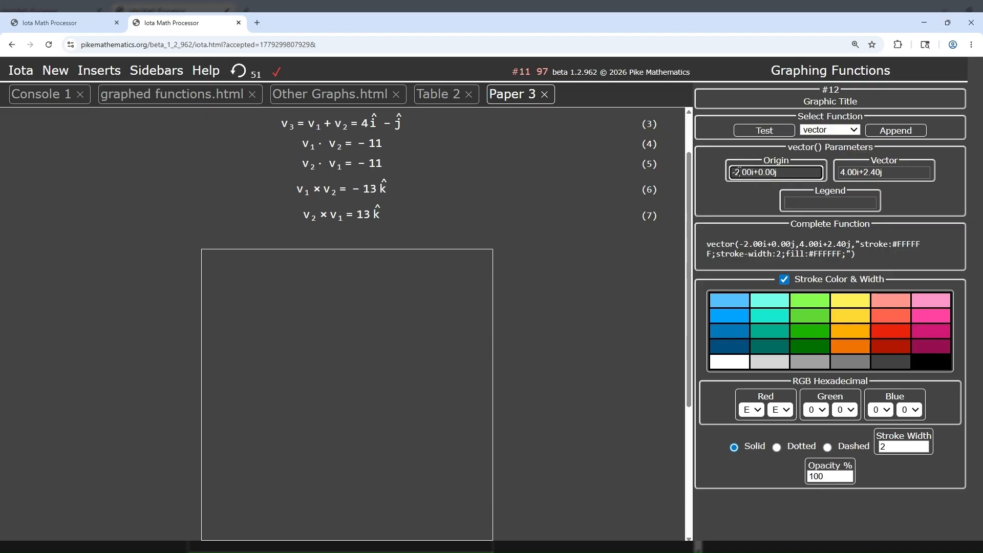
key(BackSpace)
key(BackSpace)
text(0)
Step: Set the function's vector to v_1 with the legend v1, and test it in the graphic
click(891, 176)
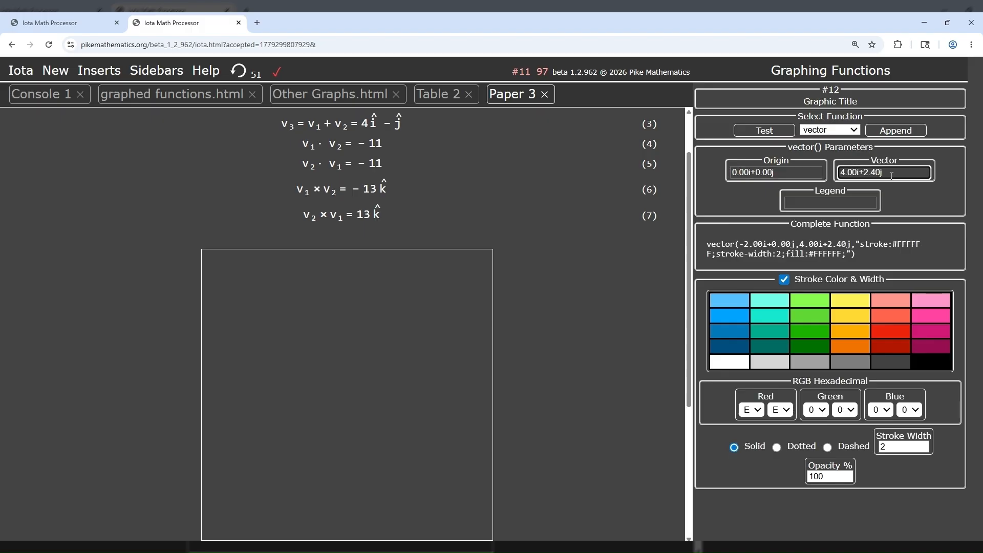
key(BackSpace)
key(BackSpace)
key(BackSpace)
key(BackSpace)
key(BackSpace)
key(BackSpace)
key(BackSpace)
key(BackSpace)
key(BackSpace)
key(BackSpace)
key(BackSpace)
text(v_1)
click(834, 201)
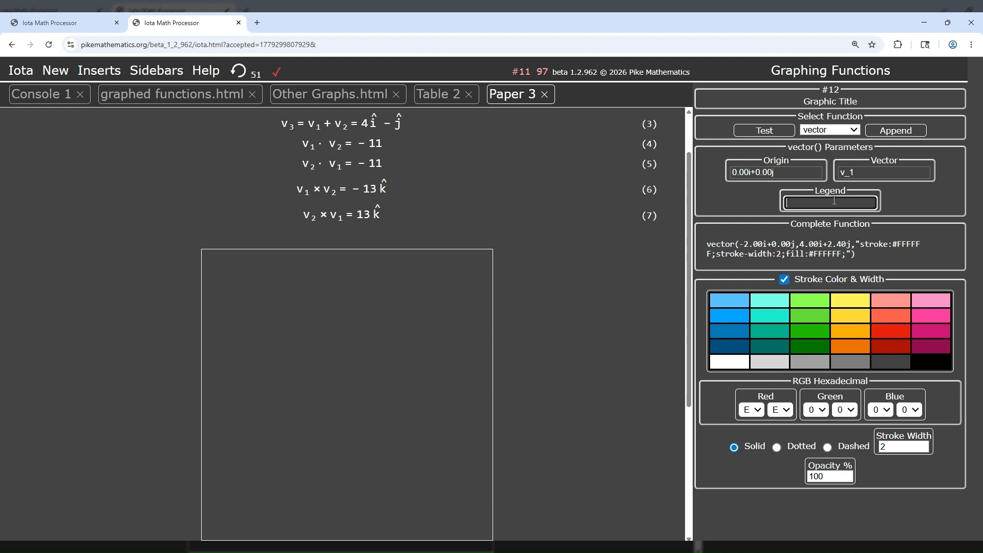
text(v1)
click(777, 131)
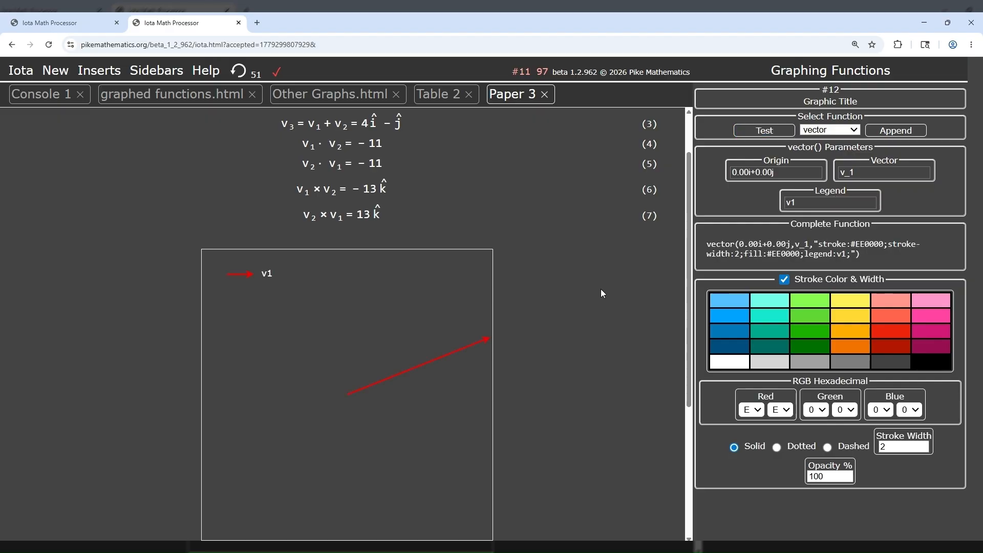
Step: Append the configured v_1 vector function to the graphic's script
scroll(602, 290, down, 1)
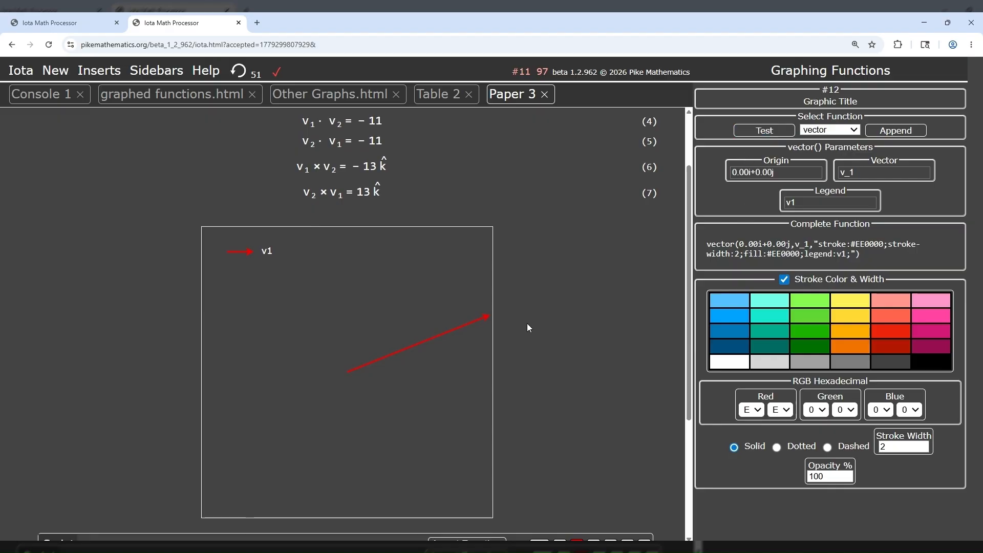
scroll(527, 323, down, 1)
scroll(512, 331, down, 2)
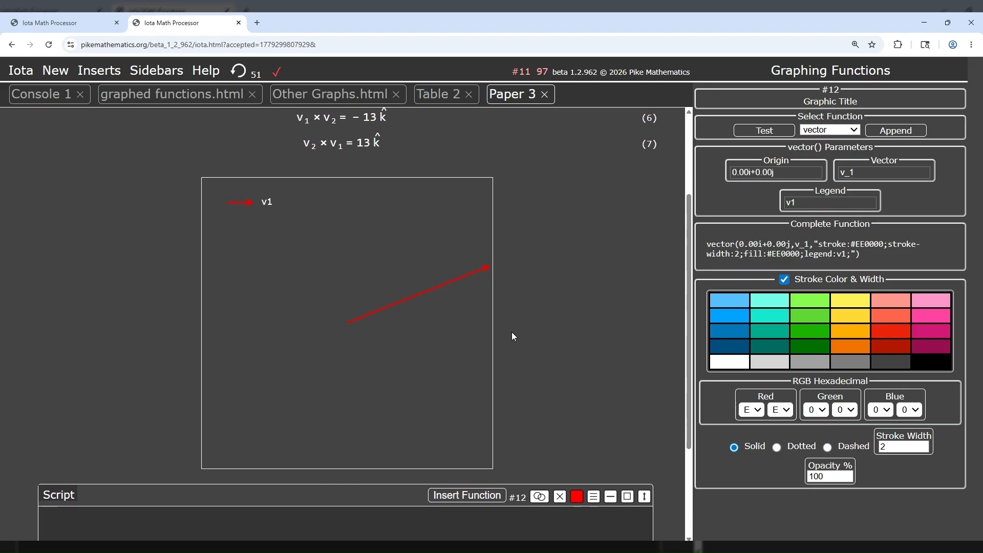
click(891, 134)
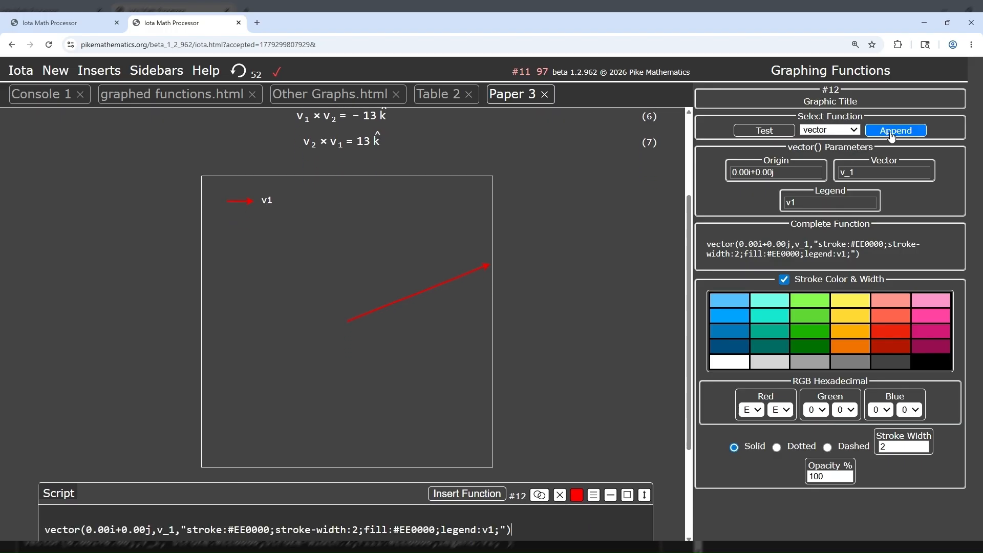
scroll(641, 257, down, 1)
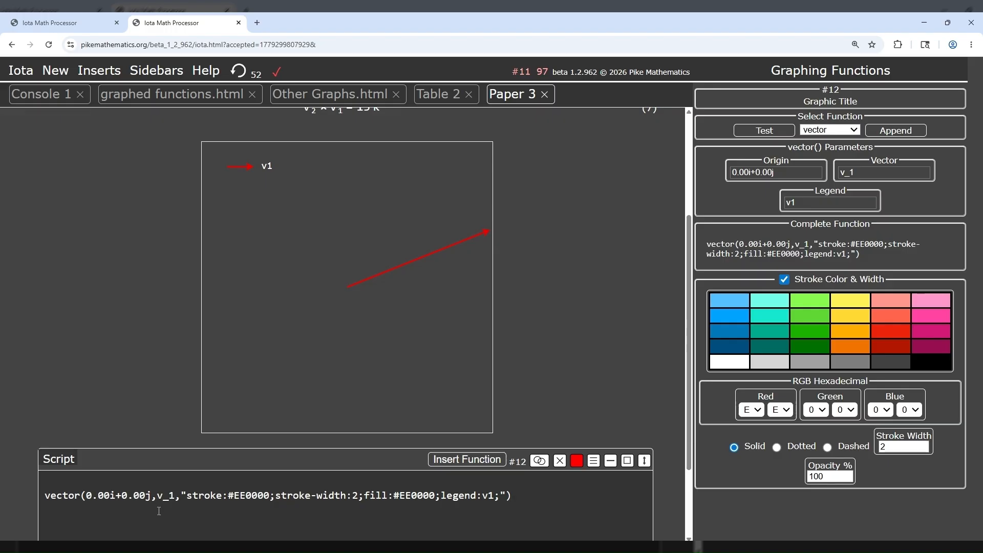
Step: Append a vector function for v_2 with the legend v2 and the blue stroke color #00A2FF to the script
scroll(606, 353, up, 2)
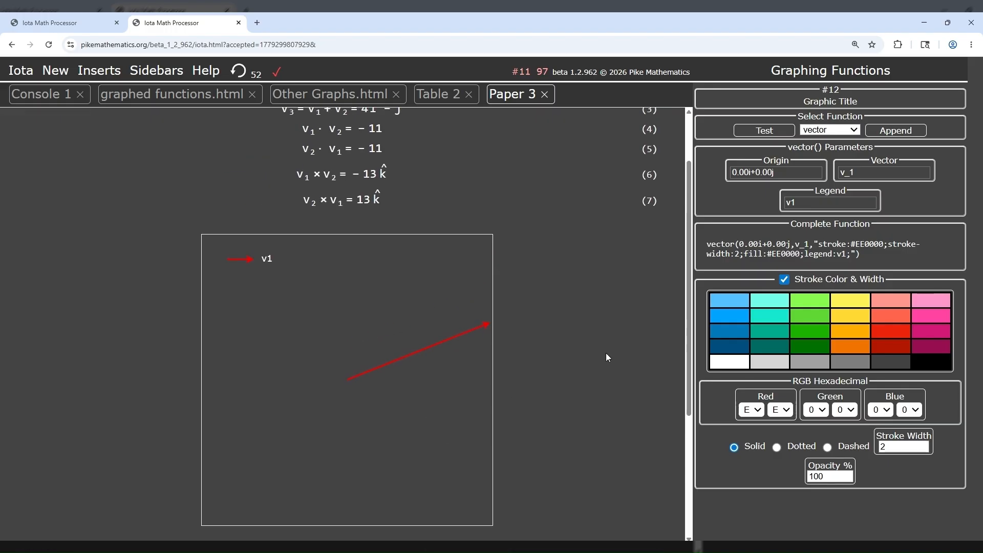
scroll(607, 356, up, 1)
click(857, 171)
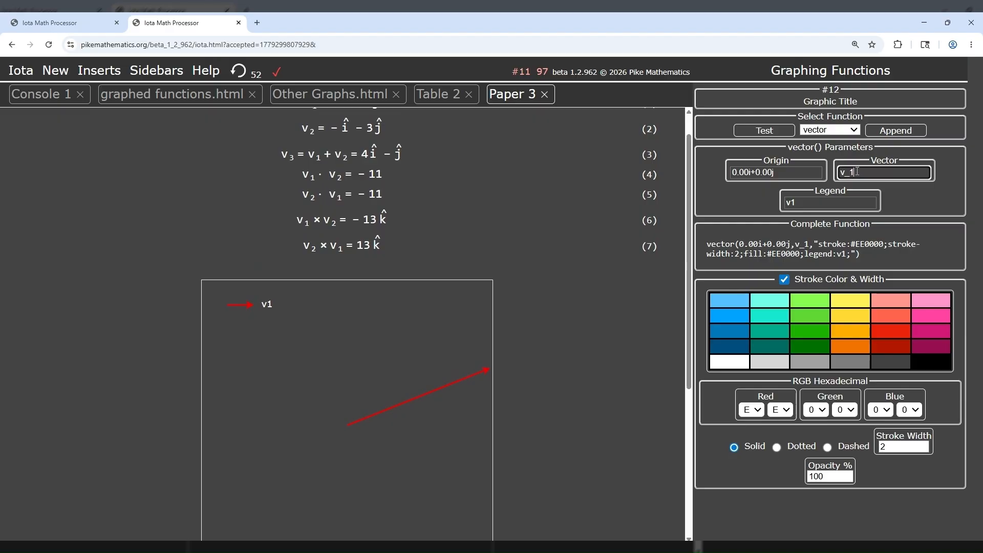
text(2)
click(807, 199)
key(BackSpace)
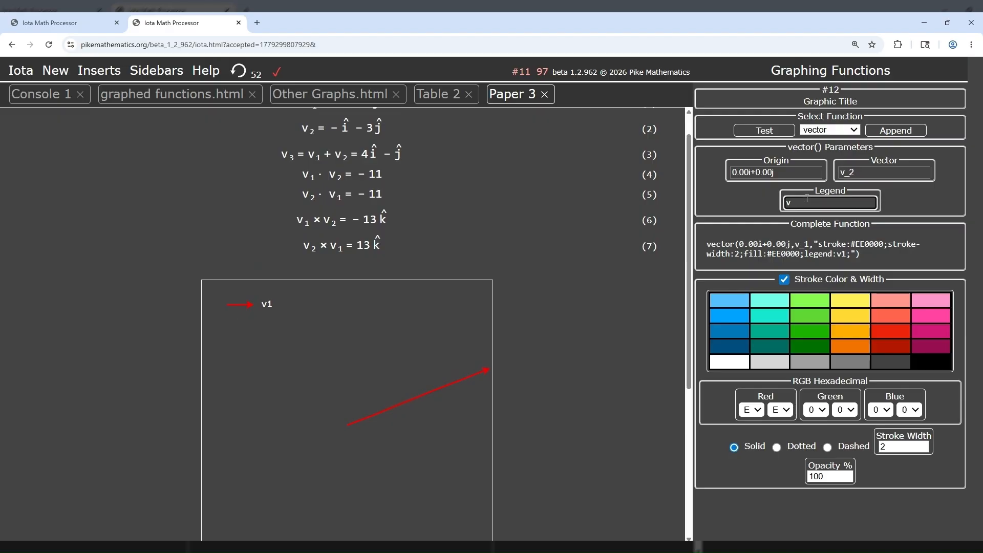
text(2)
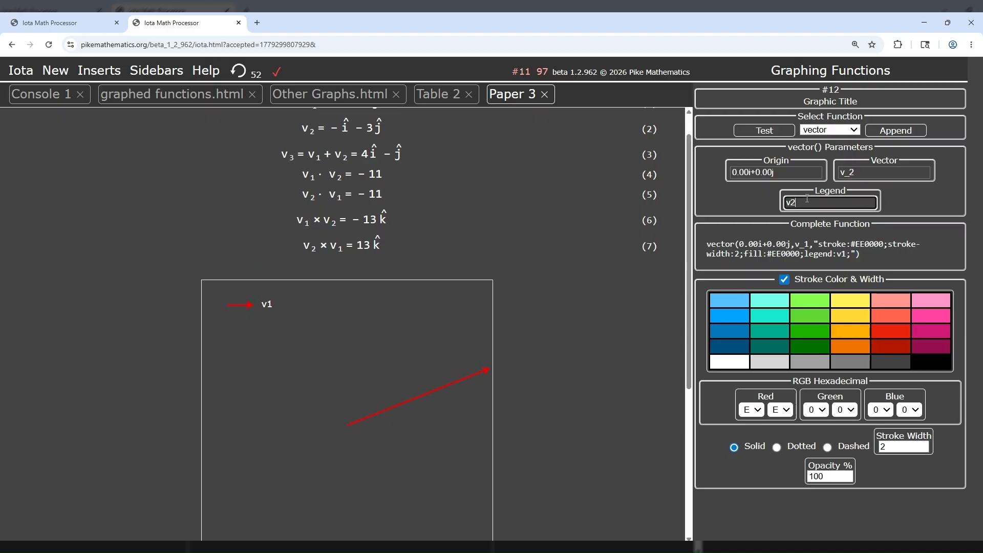
click(732, 318)
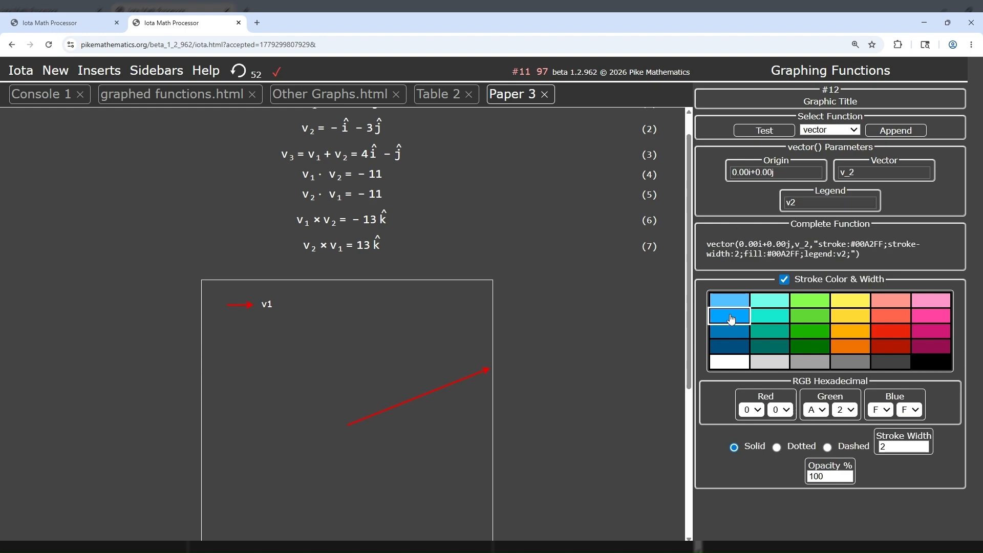
click(890, 132)
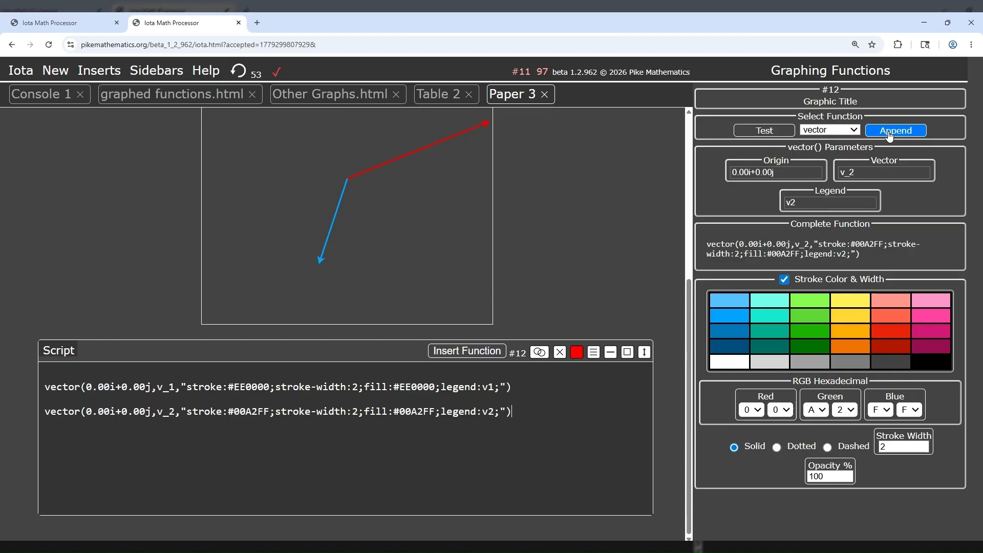
Step: Append a vector function for v_3 with the legend v3 and the yellow stroke color #FFF056 to the script
scroll(646, 251, up, 1)
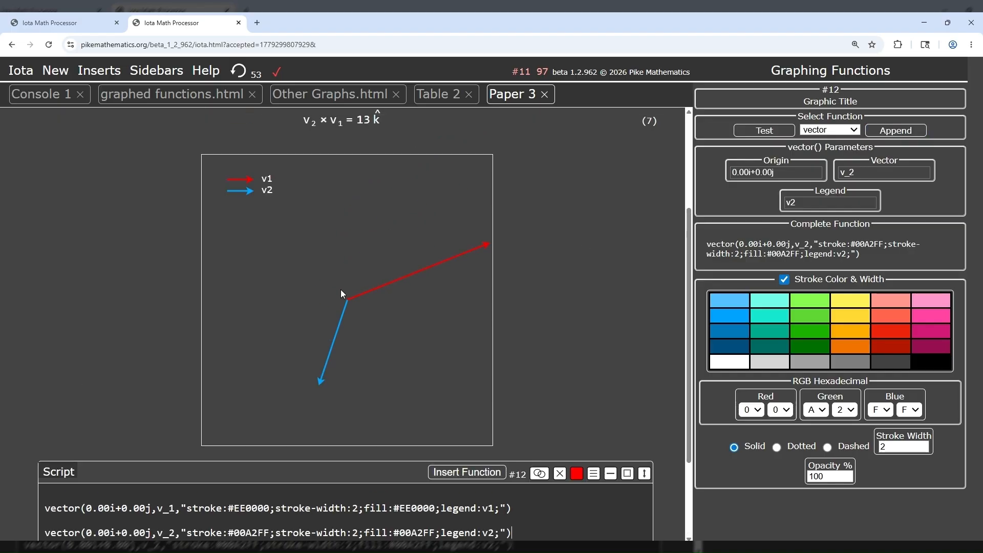
click(859, 178)
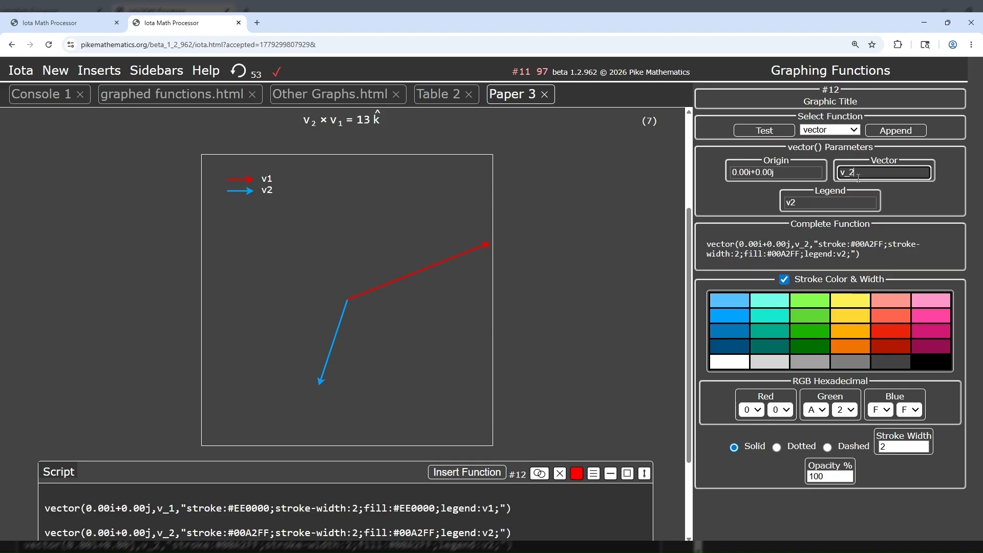
key(BackSpace)
text(3)
click(813, 203)
key(BackSpace)
text(3)
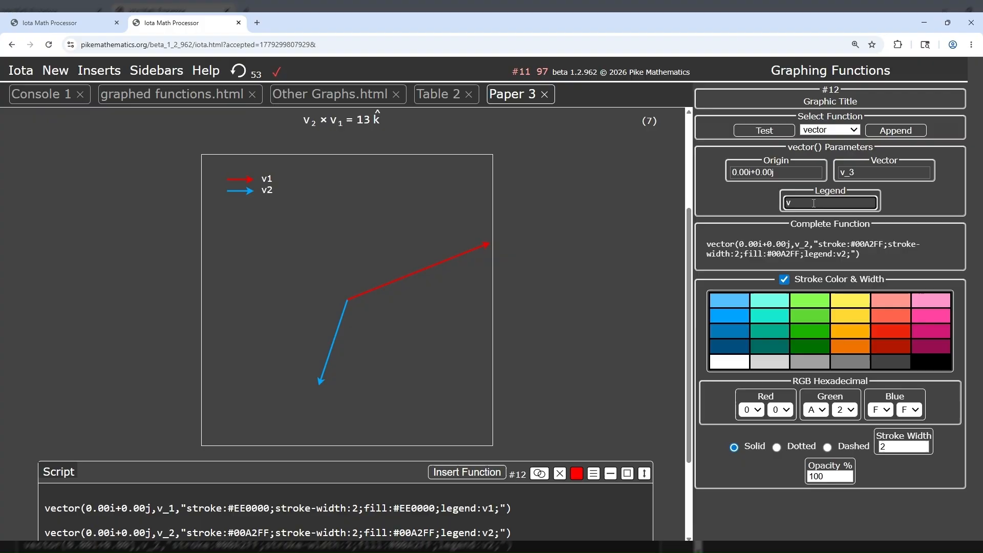
click(840, 302)
click(894, 133)
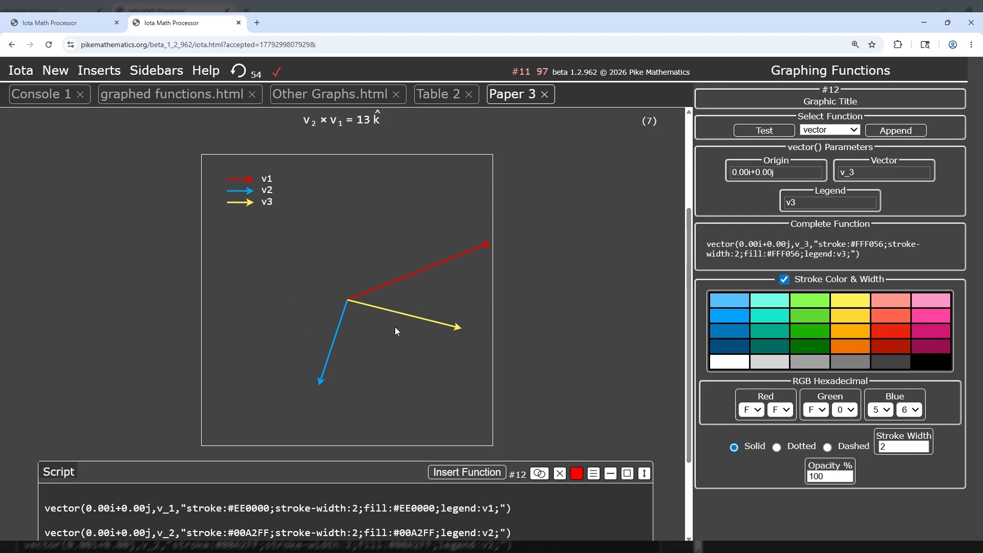
Step: Append a grid function with a white stroke and origin 0.00i+0.00j to the graphic's script
click(821, 202)
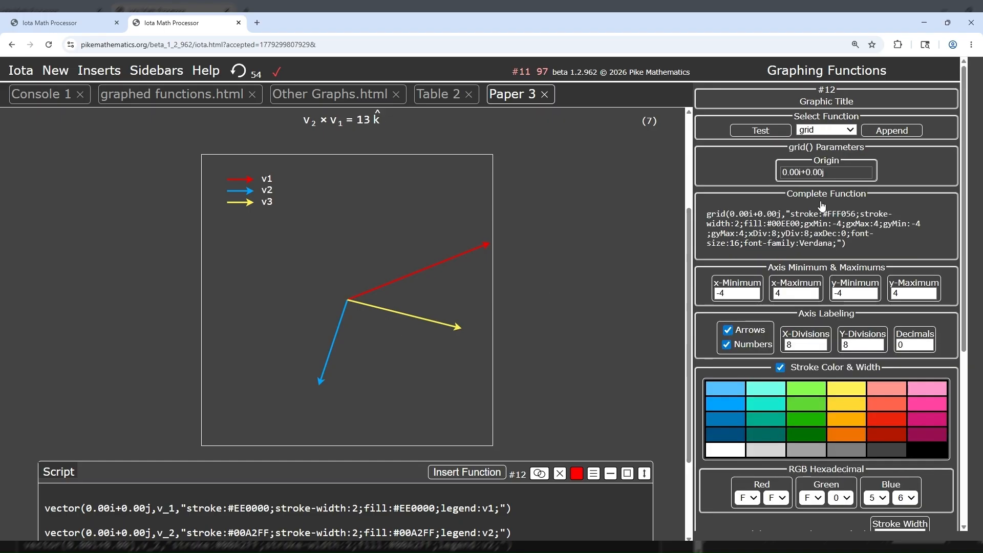
click(732, 450)
scroll(730, 440, down, 5)
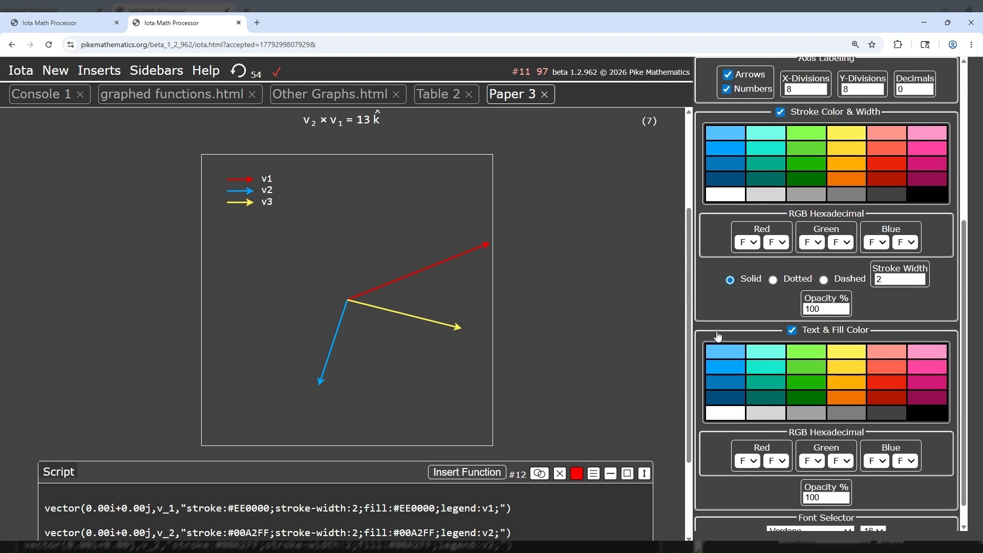
scroll(718, 337, up, 5)
click(885, 131)
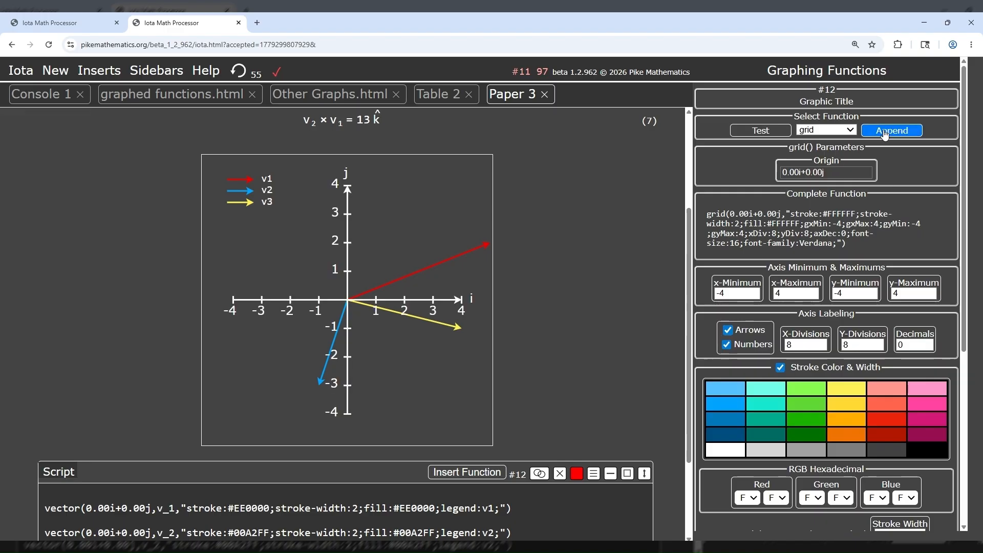
Step: Review the graphic's script and compare the plotted vectors with the equations above the graphic
scroll(633, 290, down, 1)
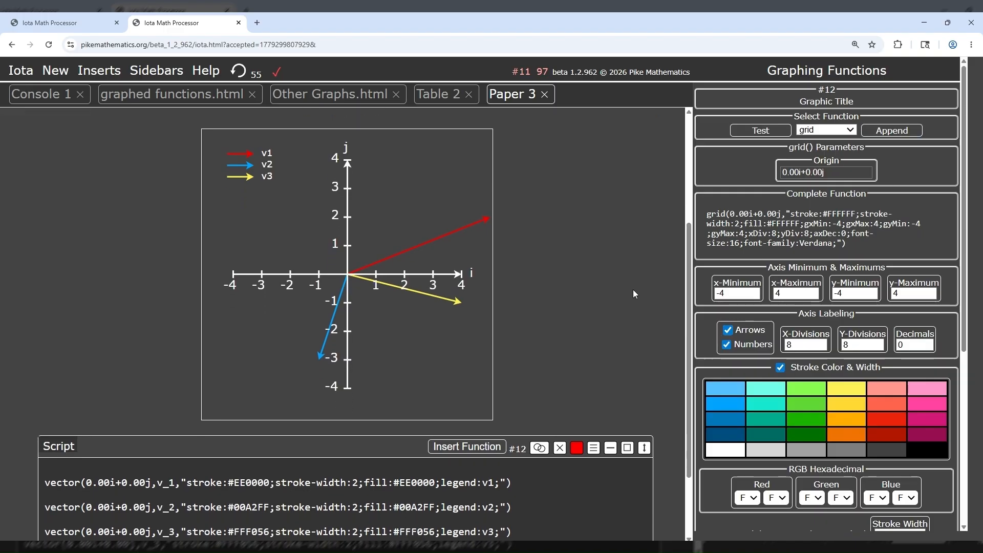
scroll(633, 290, down, 1)
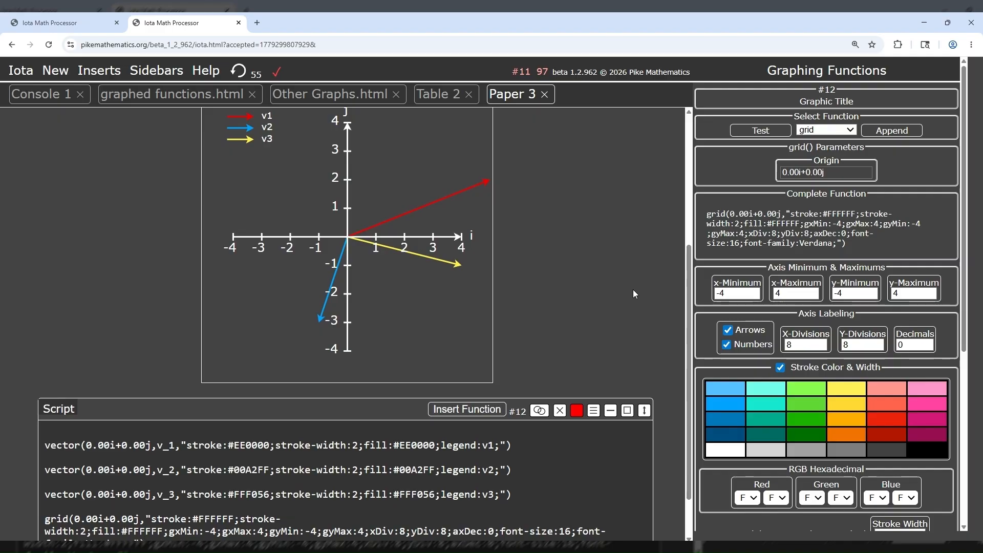
scroll(633, 290, down, 1)
scroll(633, 289, up, 3)
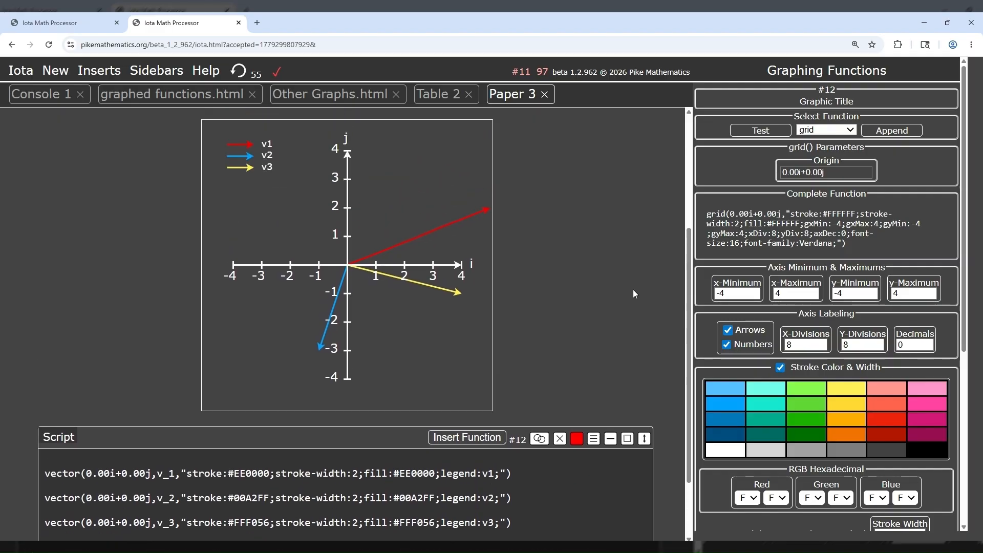
scroll(633, 293, up, 1)
scroll(633, 294, up, 1)
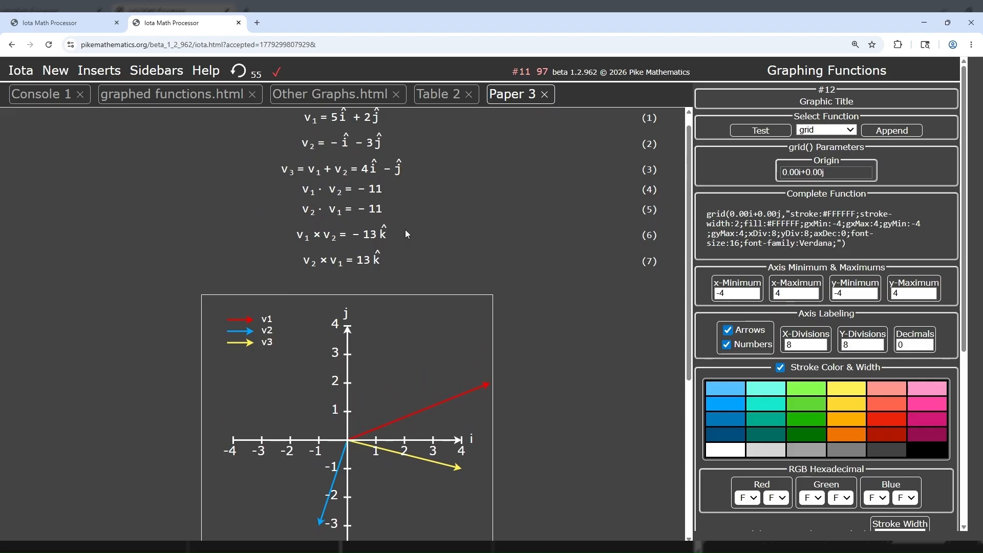
scroll(510, 365, down, 5)
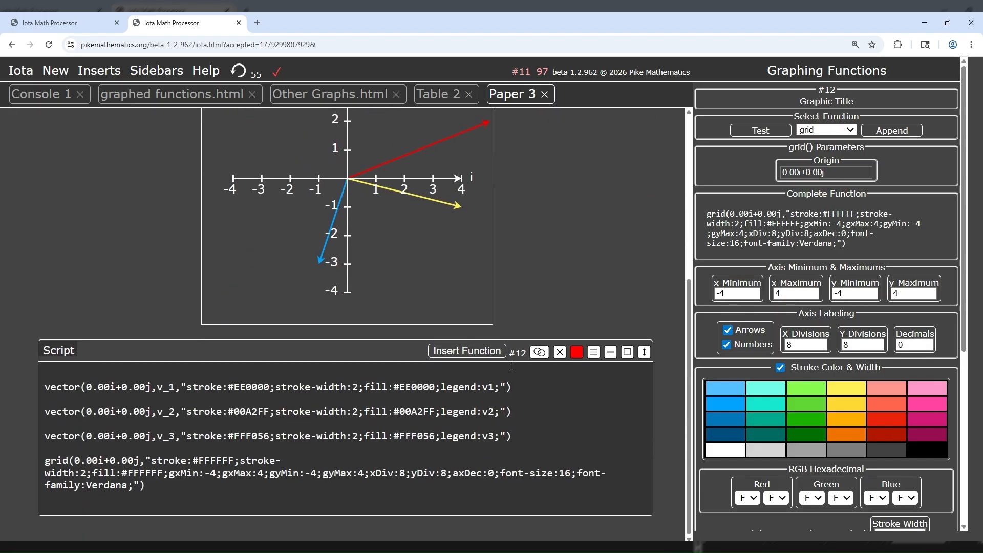
Step: Insert a table into the paper below the graphic's script
click(90, 72)
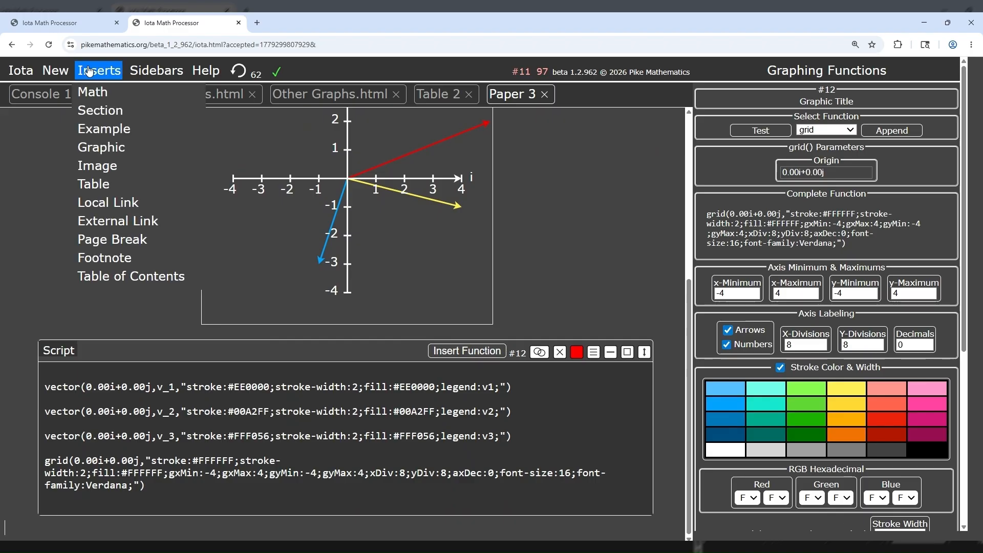
click(93, 184)
scroll(298, 307, up, 2)
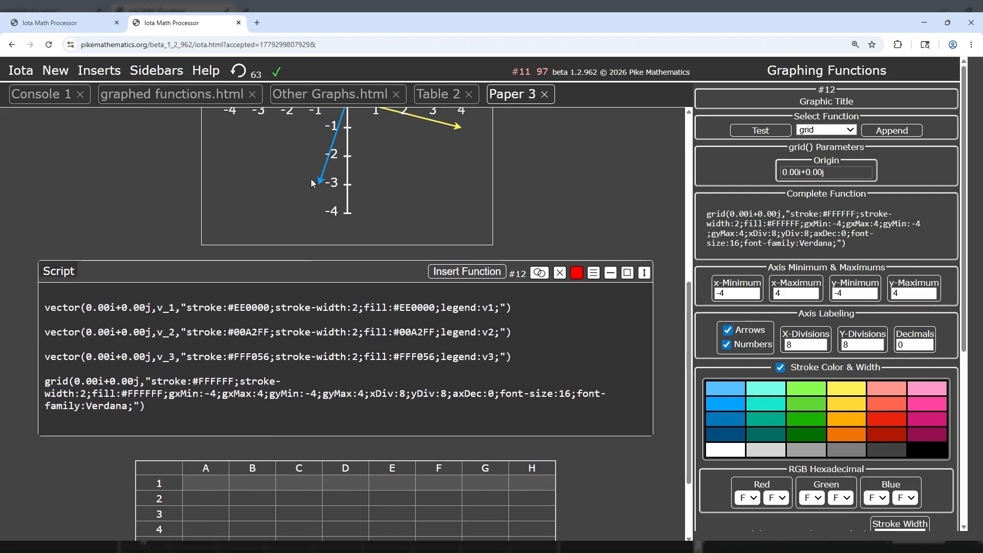
scroll(300, 248, down, 1)
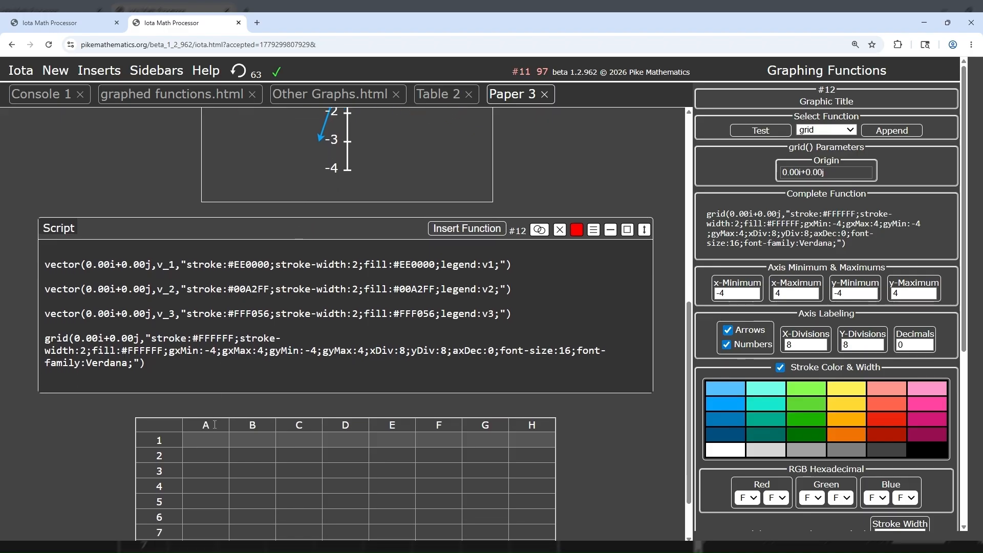
Step: Enter the formula =v_1 in cell A1 and =v_2 in cell B1 of the new table
click(210, 444)
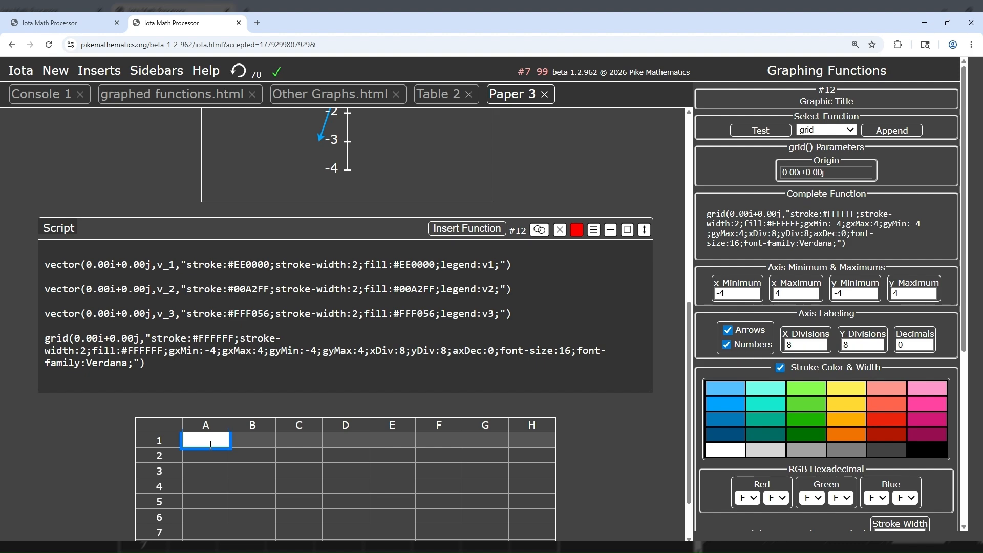
text(=v_1)
key(Tab)
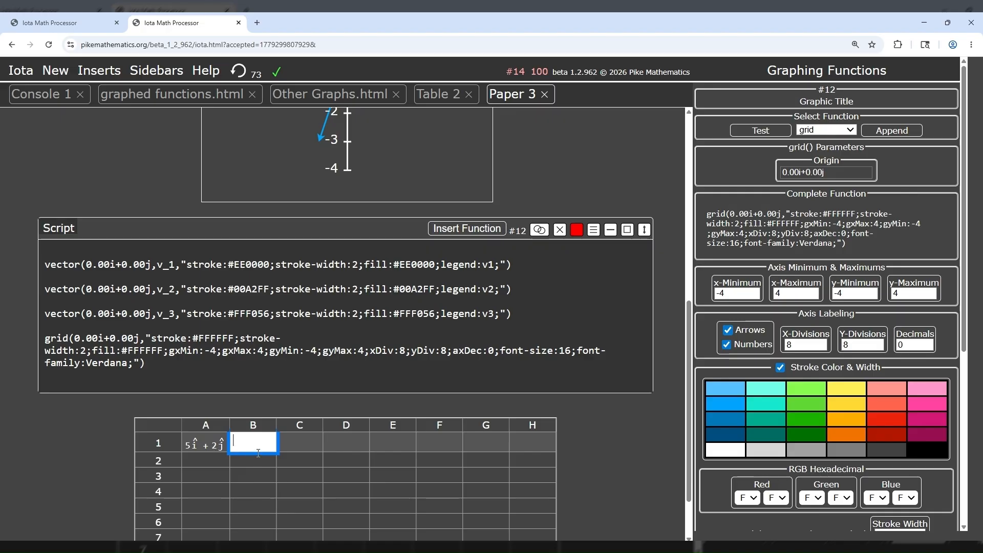
text(=v_2)
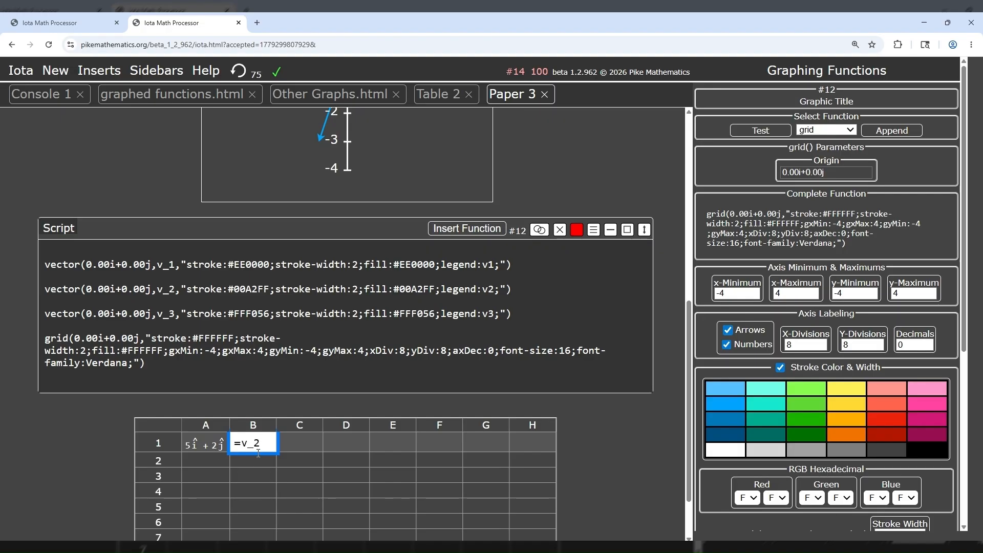
key(Tab)
Step: Enter the formula =v_3 in cell C1 of the paper's table
text(=)
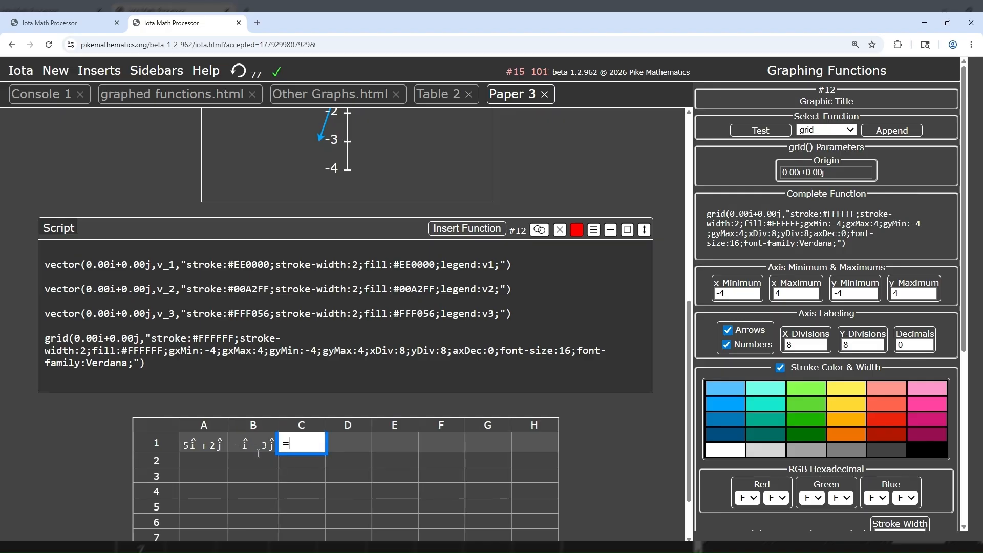
text(v_3)
key(Tab)
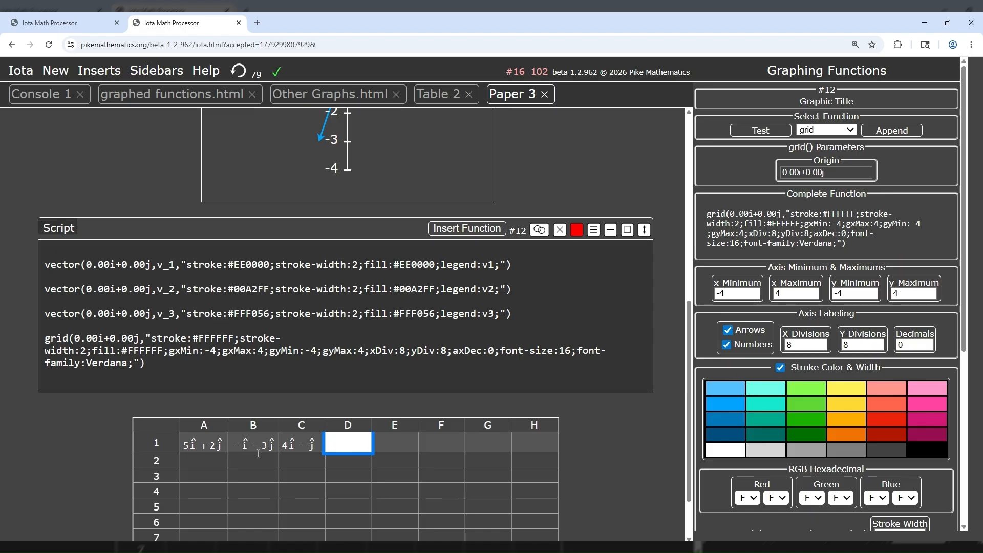
scroll(258, 454, down, 1)
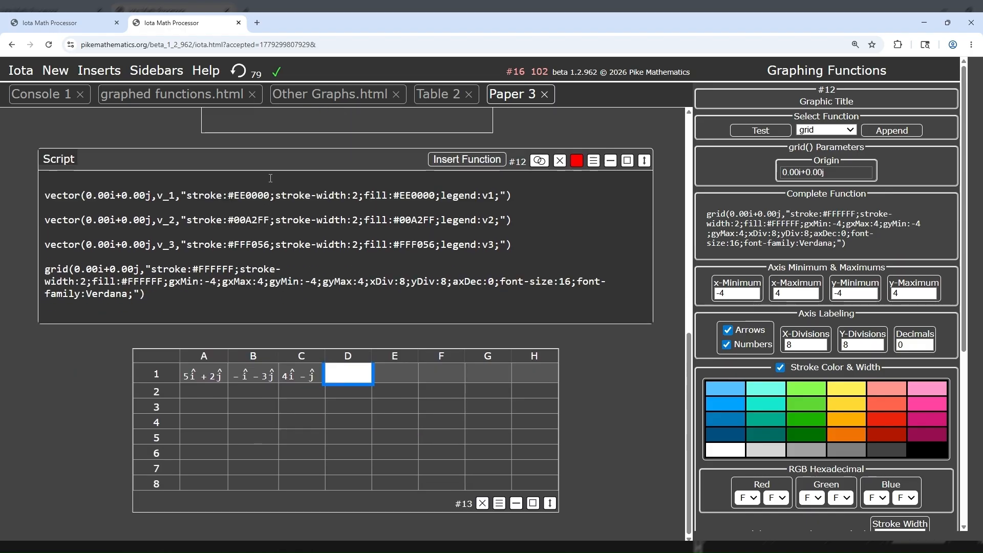
click(234, 525)
click(102, 72)
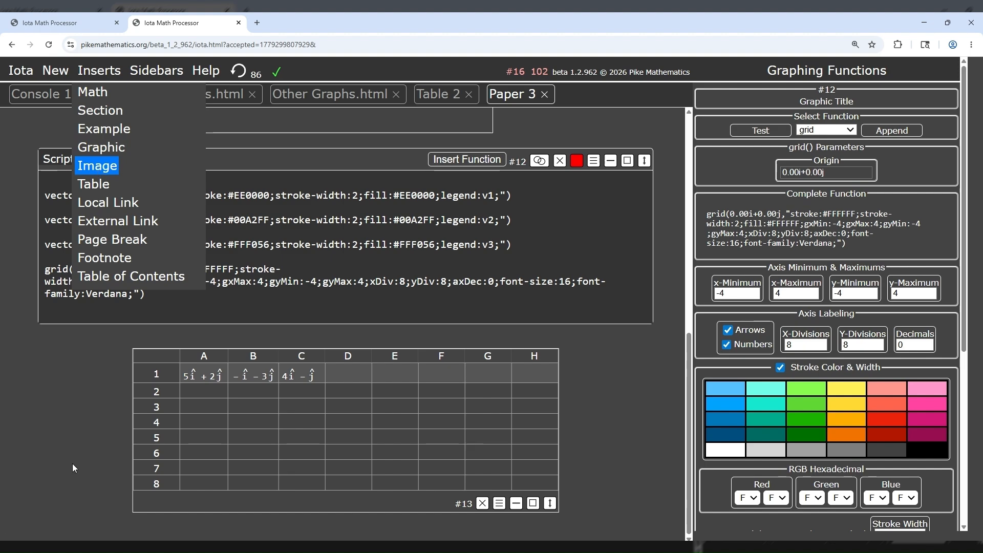
click(148, 527)
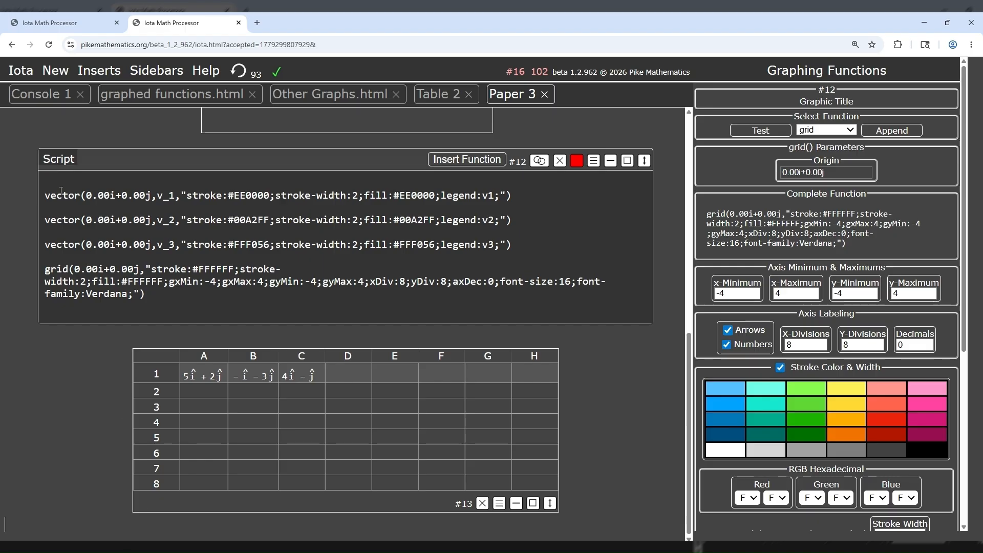
click(21, 74)
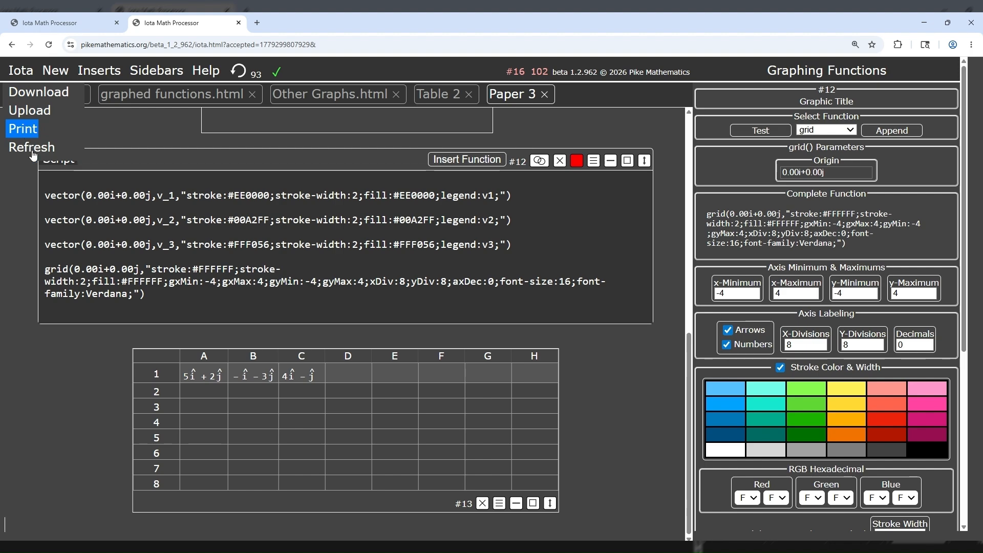
click(148, 521)
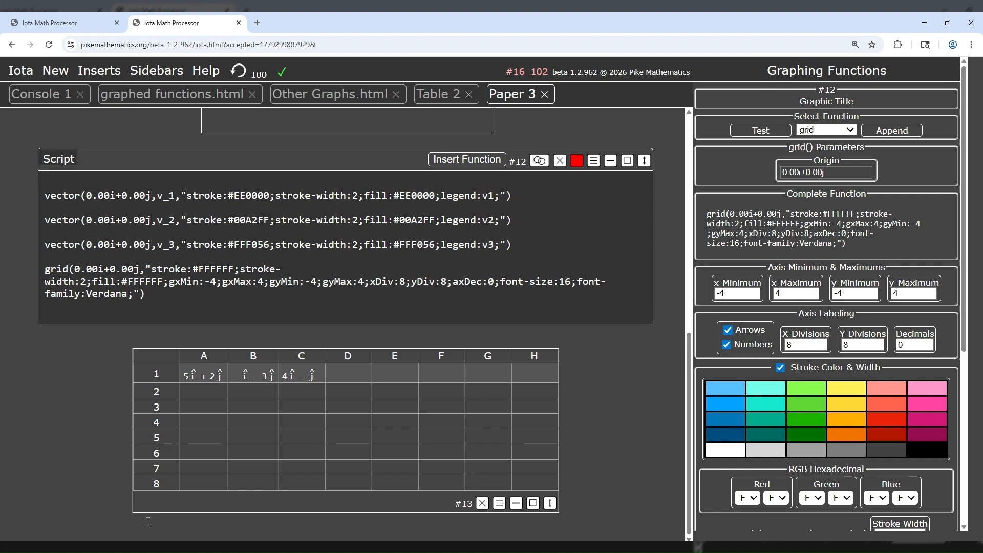